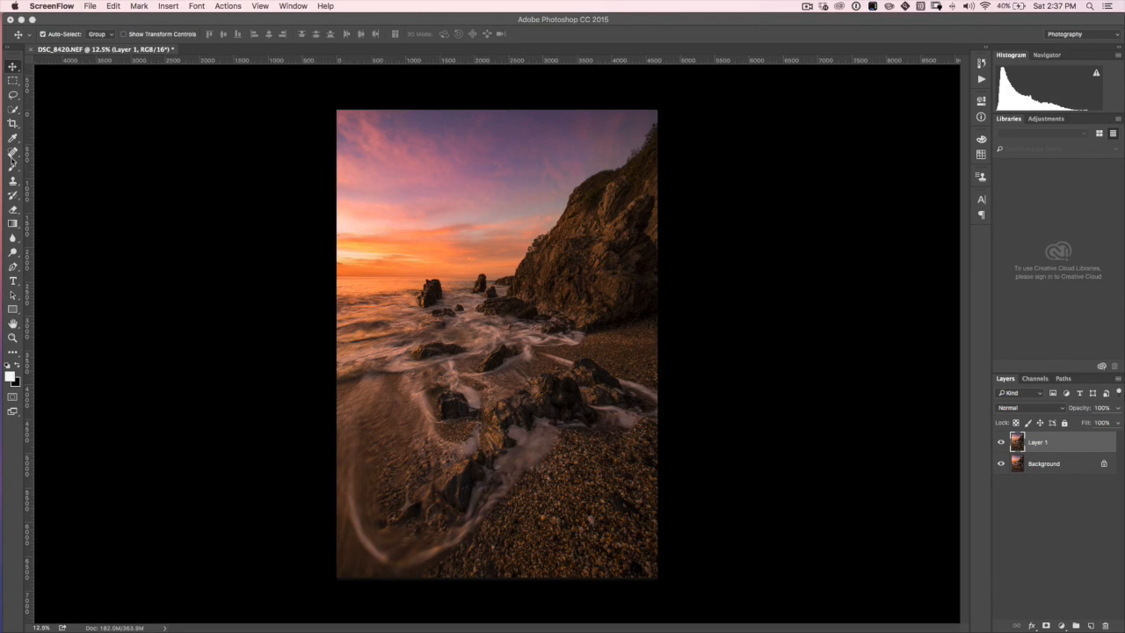
# - Select the Spot Healing Brush and compare the photo with Layer 1 hidden and shown
pyautogui.click(14, 153)
pyautogui.click(128, 115)
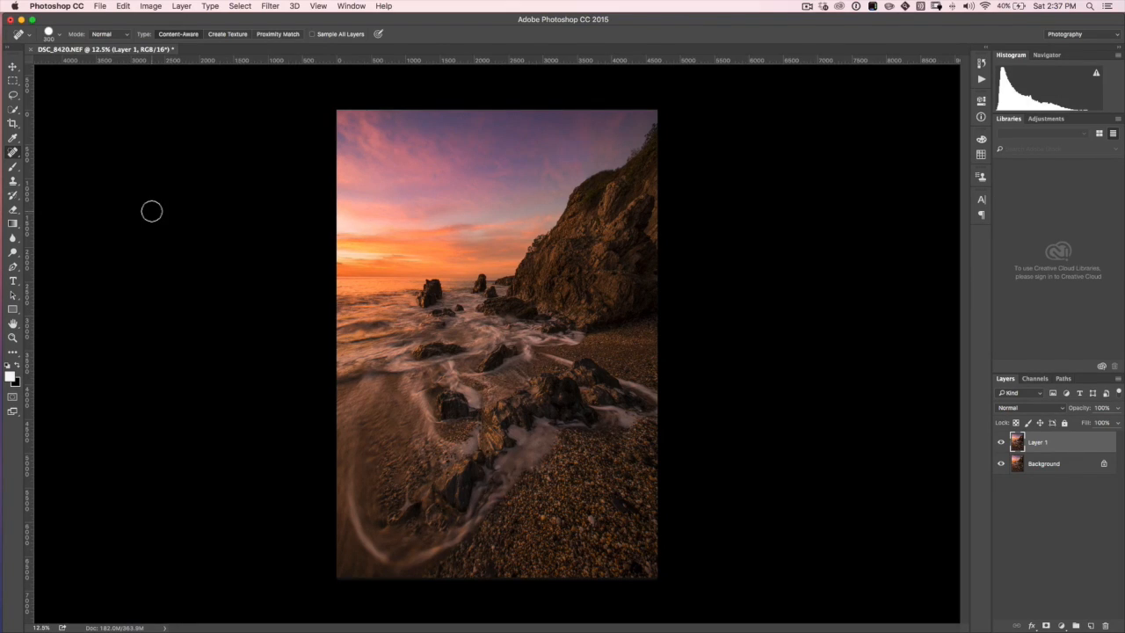
pyautogui.click(1001, 442)
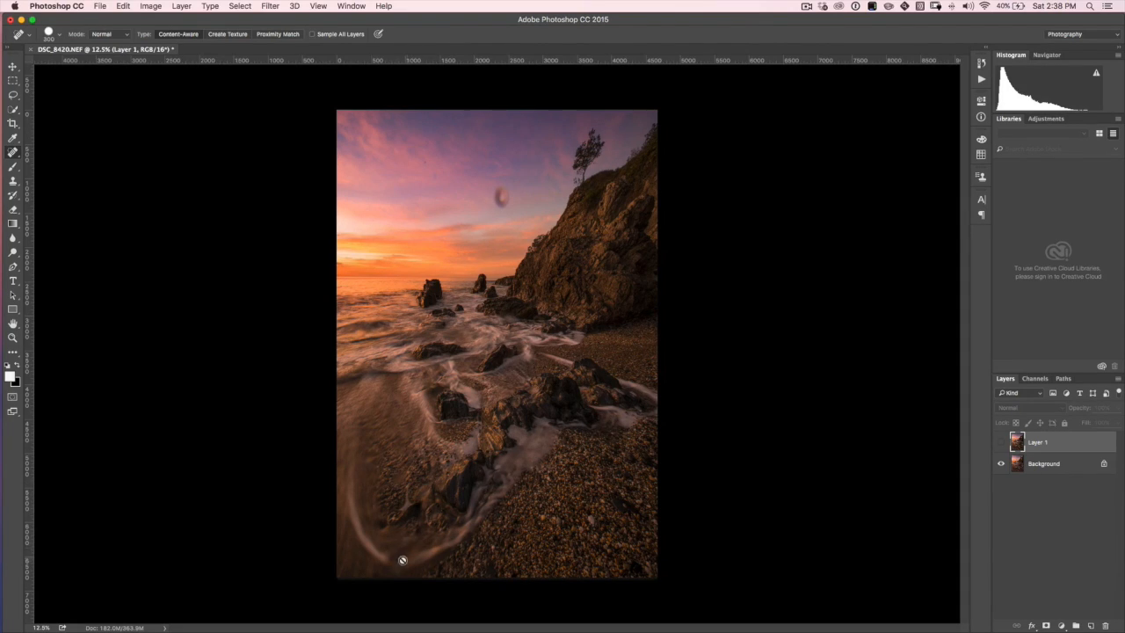
pyautogui.click(1001, 443)
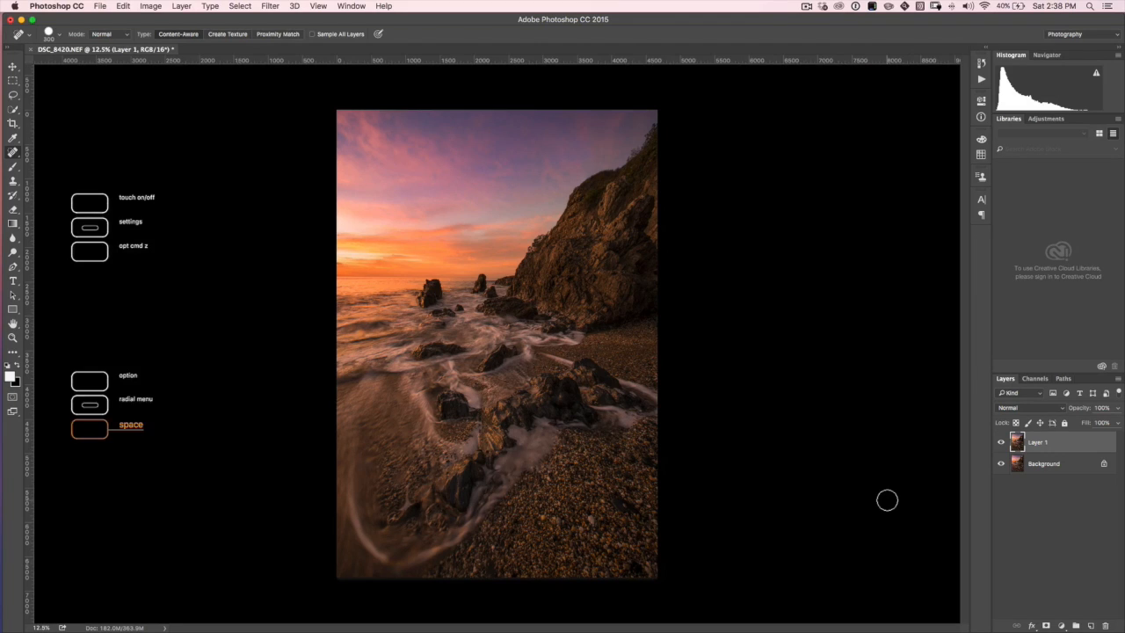
# - Examine the curved foam line in the lower-left foreground up close and within the whole photo
pyautogui.press('super+plus')
pyautogui.press('super+plus')
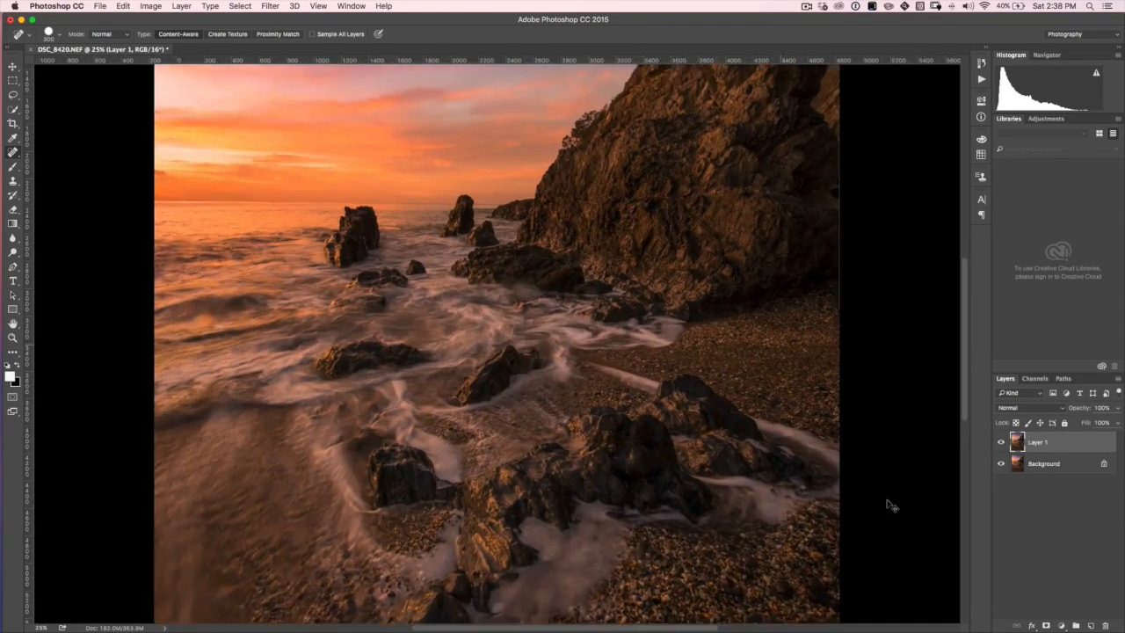
pyautogui.moveTo(411, 377); pyautogui.dragTo(473, 53)
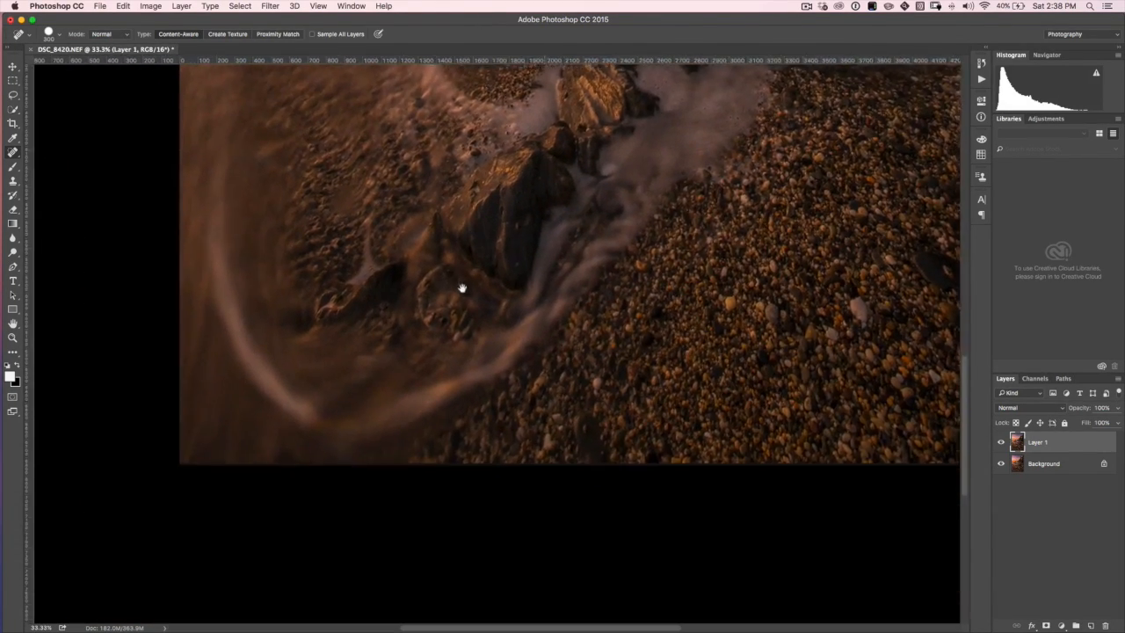
pyautogui.click(13, 66)
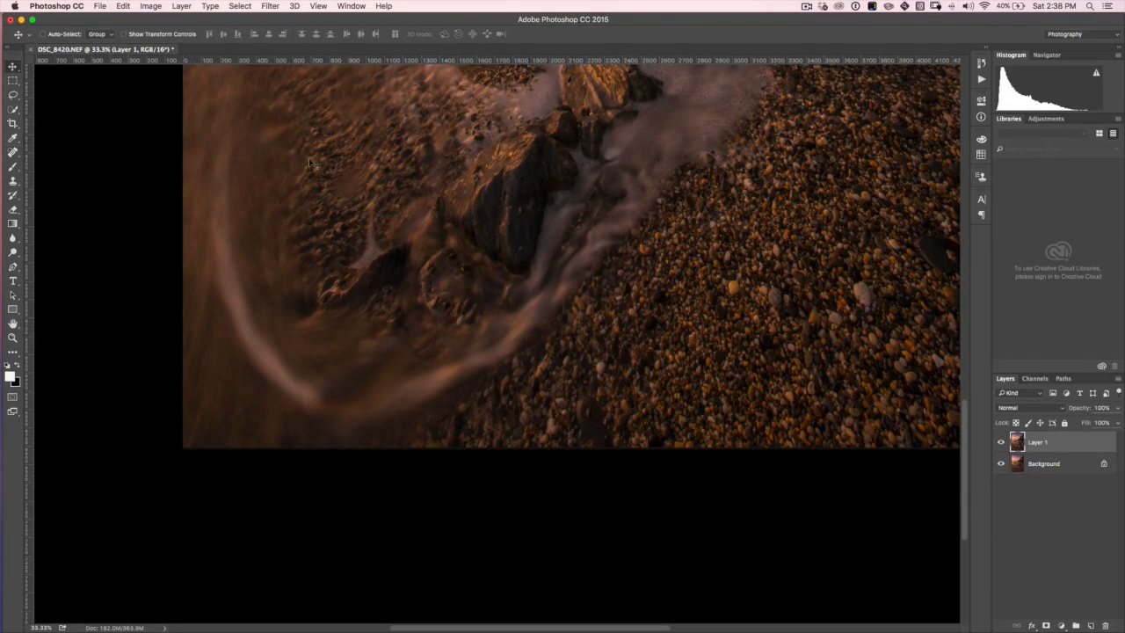
pyautogui.moveTo(309, 163); pyautogui.dragTo(422, 118)
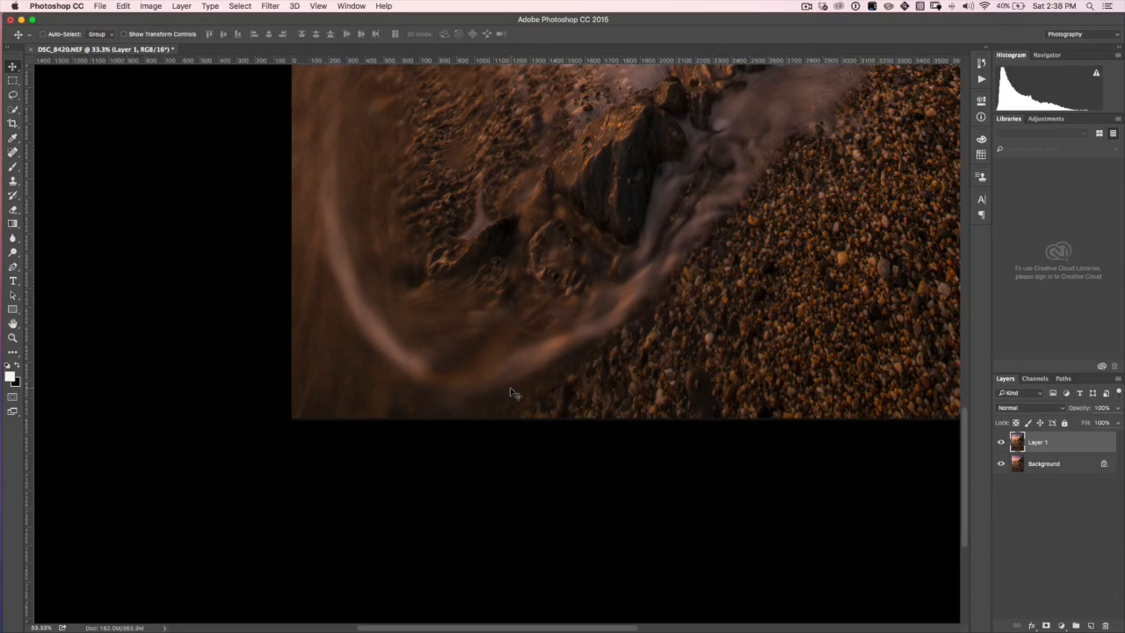
pyautogui.press('super+minus')
pyautogui.press('super+minus')
pyautogui.press('super+minus')
pyautogui.press('super+minus')
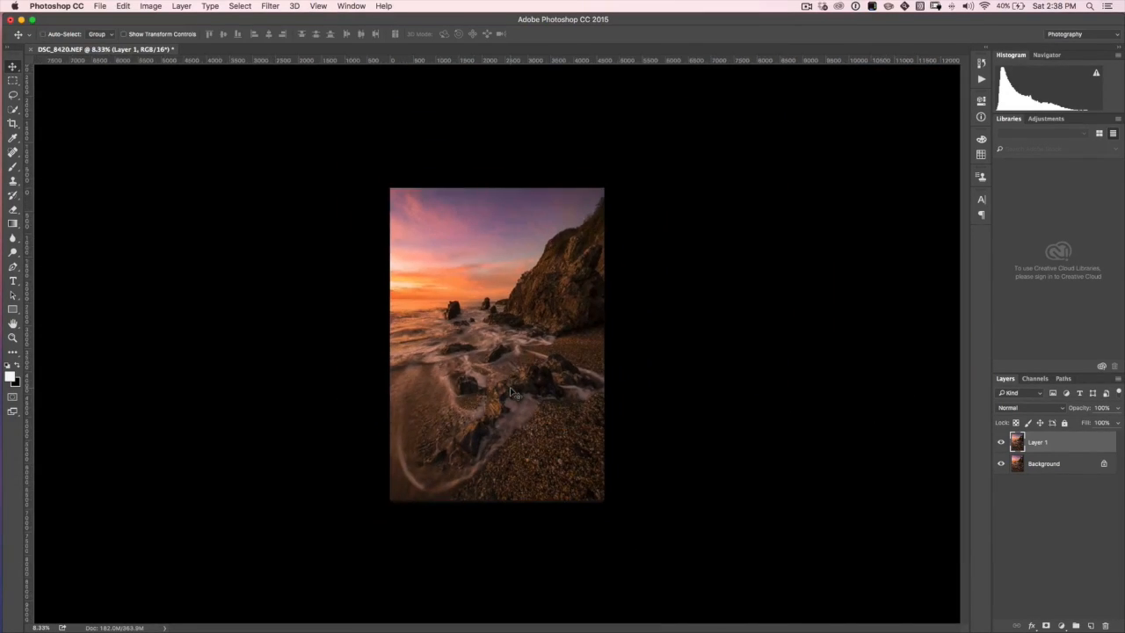
pyautogui.press('super+plus')
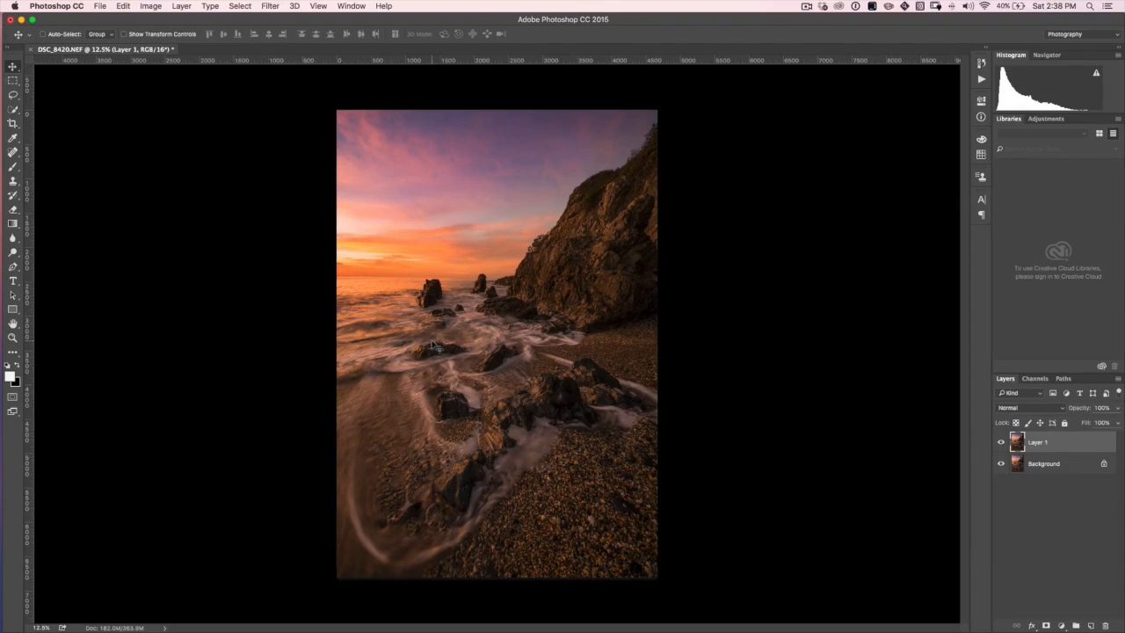
# - Lasso the faded bend of the foam line near the photo's lower-left edge
pyautogui.press('super+plus')
pyautogui.press('super+plus')
pyautogui.press('super+plus')
pyautogui.press('super+plus')
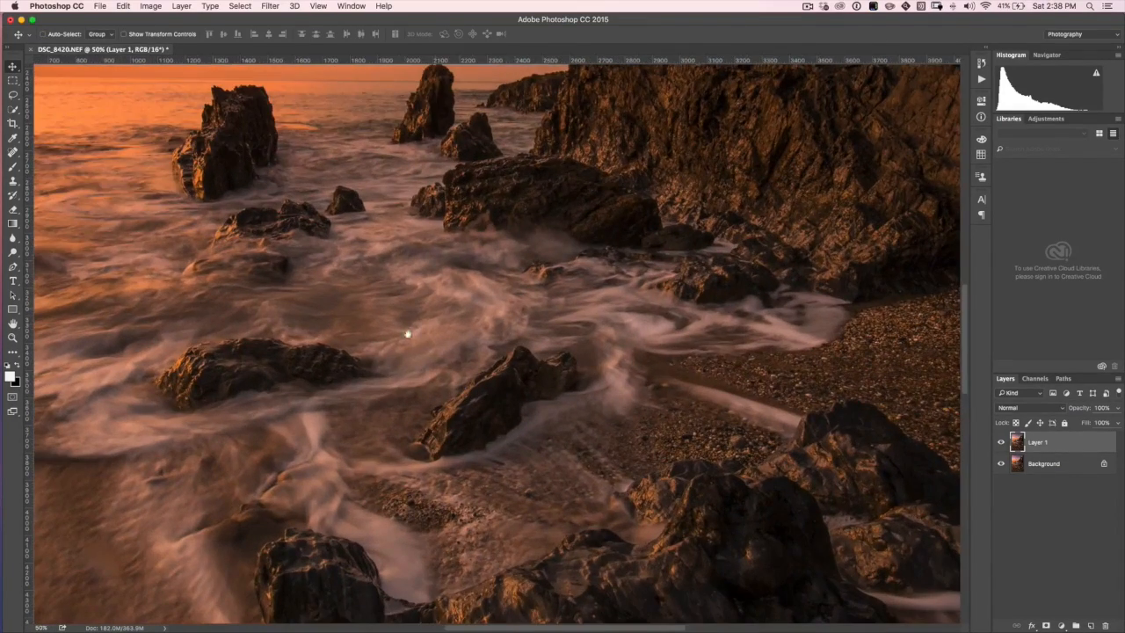
pyautogui.moveTo(407, 334); pyautogui.dragTo(571, 92)
pyautogui.moveTo(431, 514); pyautogui.dragTo(480, 224)
pyautogui.moveTo(483, 273); pyautogui.dragTo(507, 168)
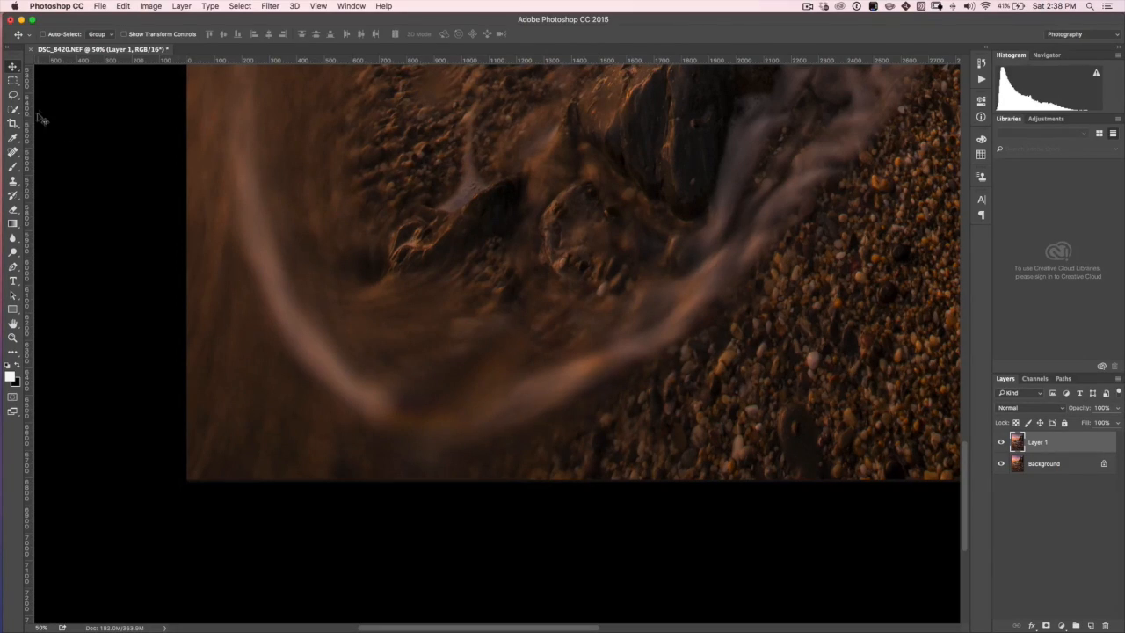
pyautogui.click(13, 94)
pyautogui.moveTo(512, 392)
pyautogui.mouseDown()
pyautogui.moveTo(514, 301)
pyautogui.moveTo(376, 401)
pyautogui.moveTo(413, 480)
pyautogui.moveTo(514, 396)
pyautogui.mouseUp()
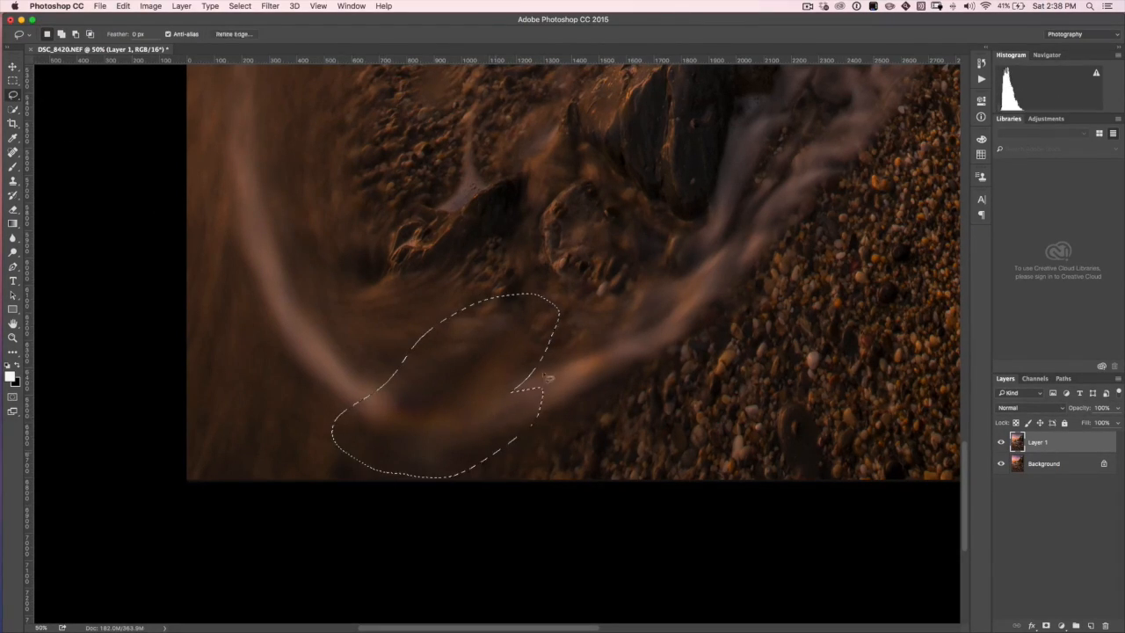
# - Try to fill the lassoed foam bend with matching surrounding content, and clear the selection
pyautogui.rightClick(450, 387)
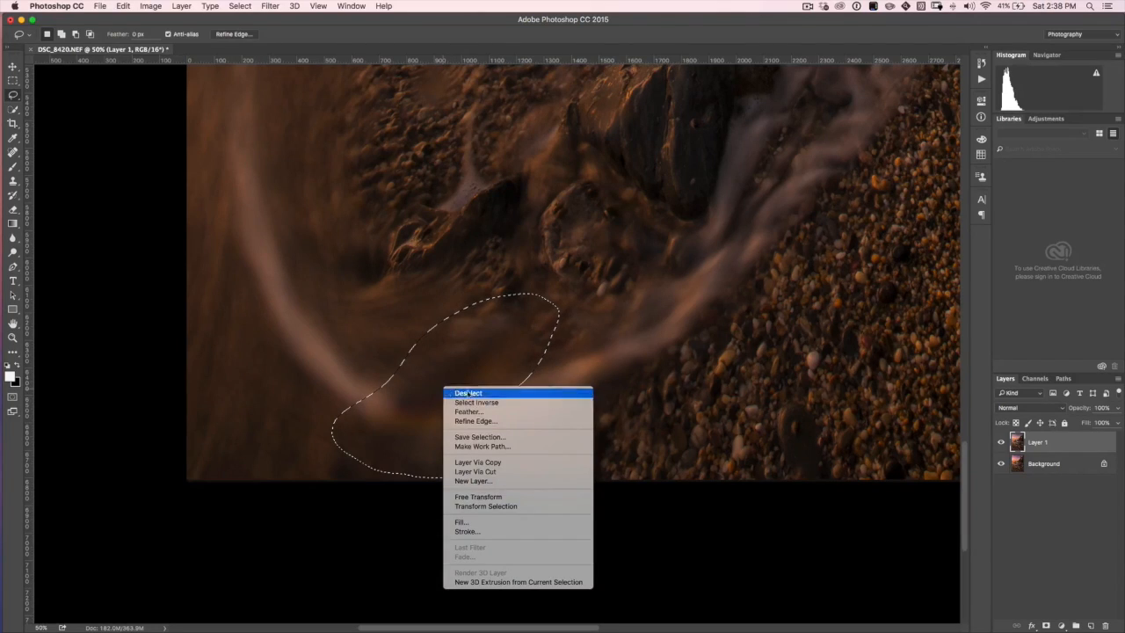
pyautogui.click(465, 522)
pyautogui.click(395, 83)
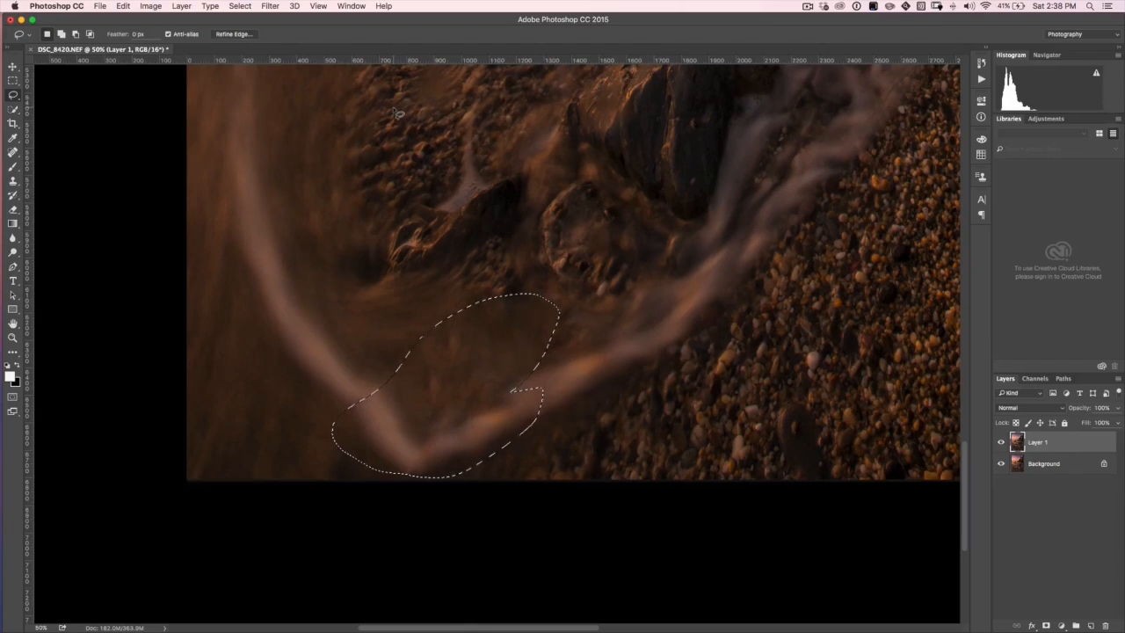
pyautogui.press('super+d')
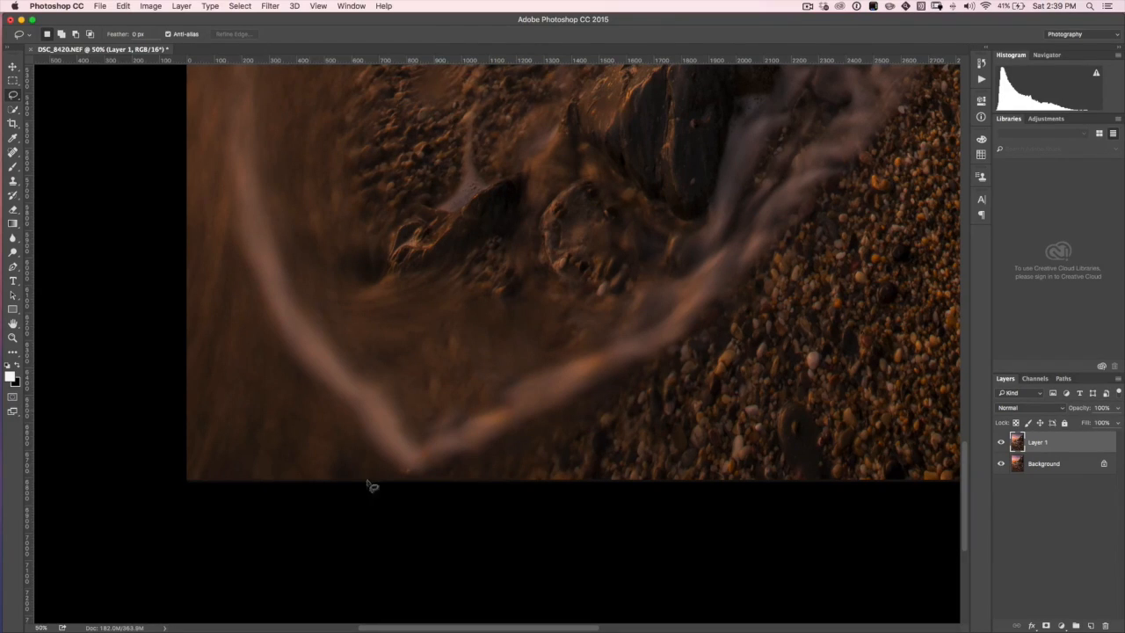
# - Undo the lasso selections and the fill on the foam bend
pyautogui.moveTo(631, 335); pyautogui.dragTo(628, 341)
pyautogui.click(646, 215)
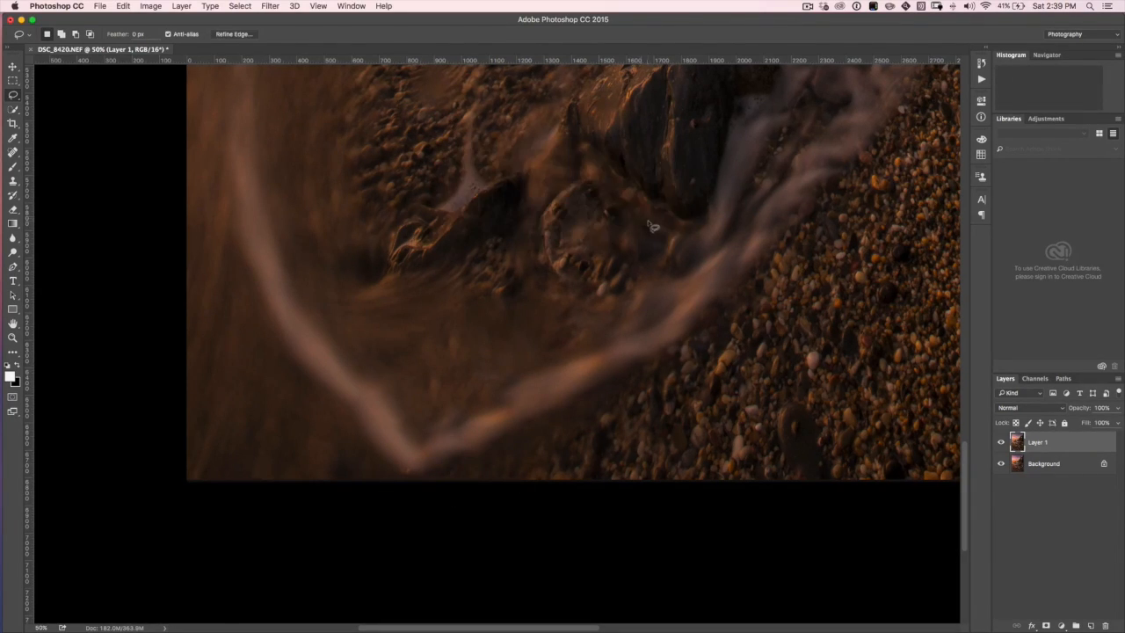
pyautogui.press('alt+super+z')
pyautogui.press('alt+super+z')
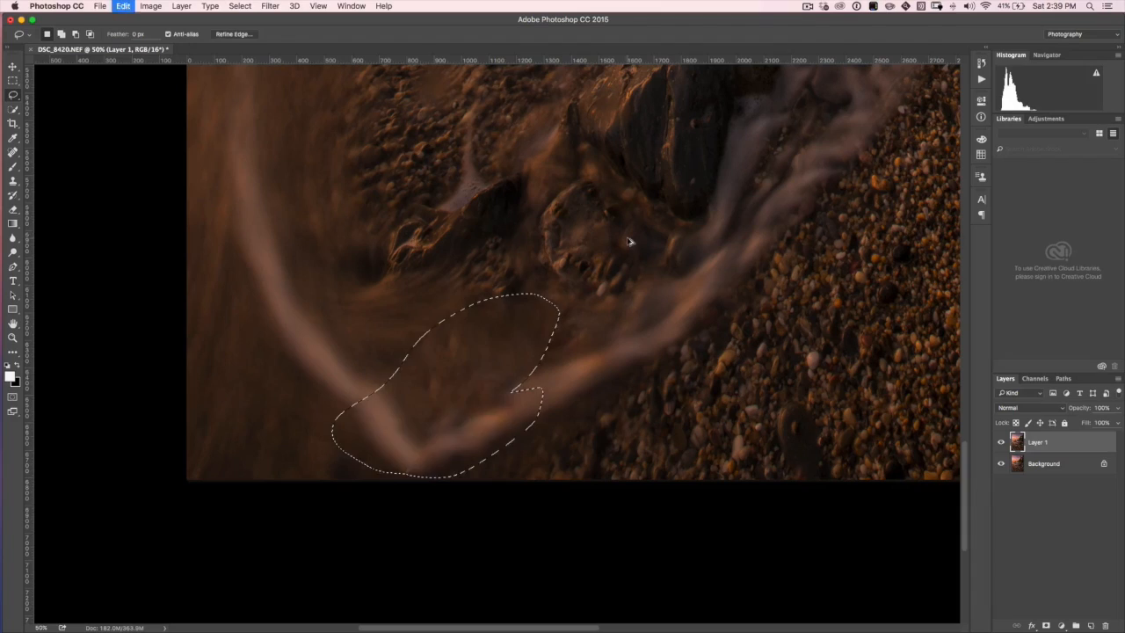
pyautogui.press('alt+super+z')
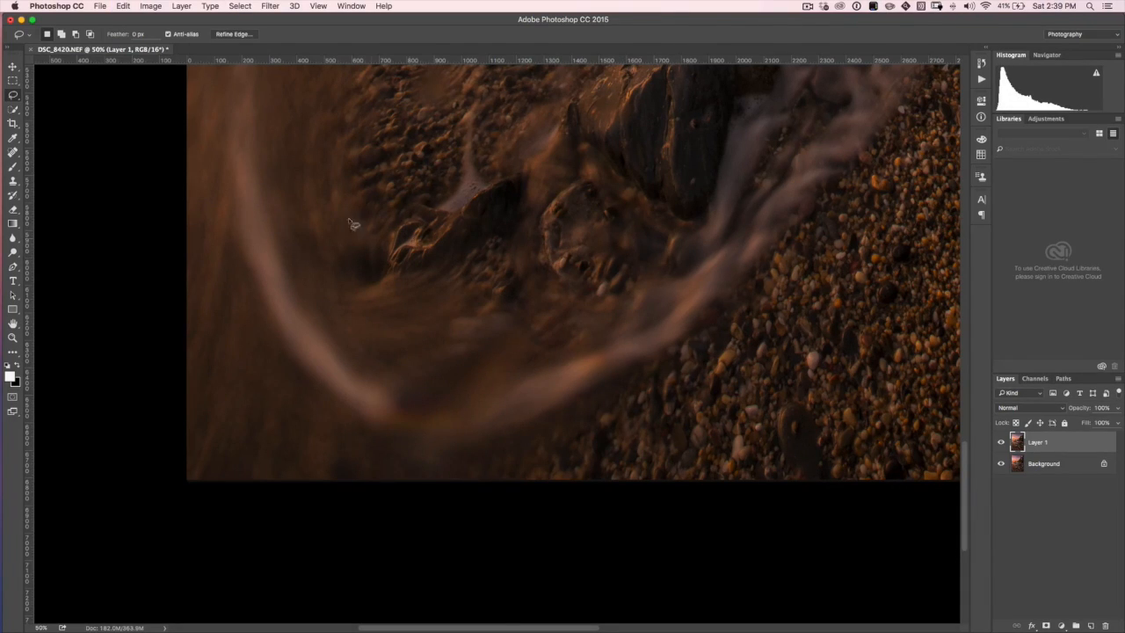
# - Try to heal the faded foam bend using the Spot Healing Brush at size 600
pyautogui.click(14, 152)
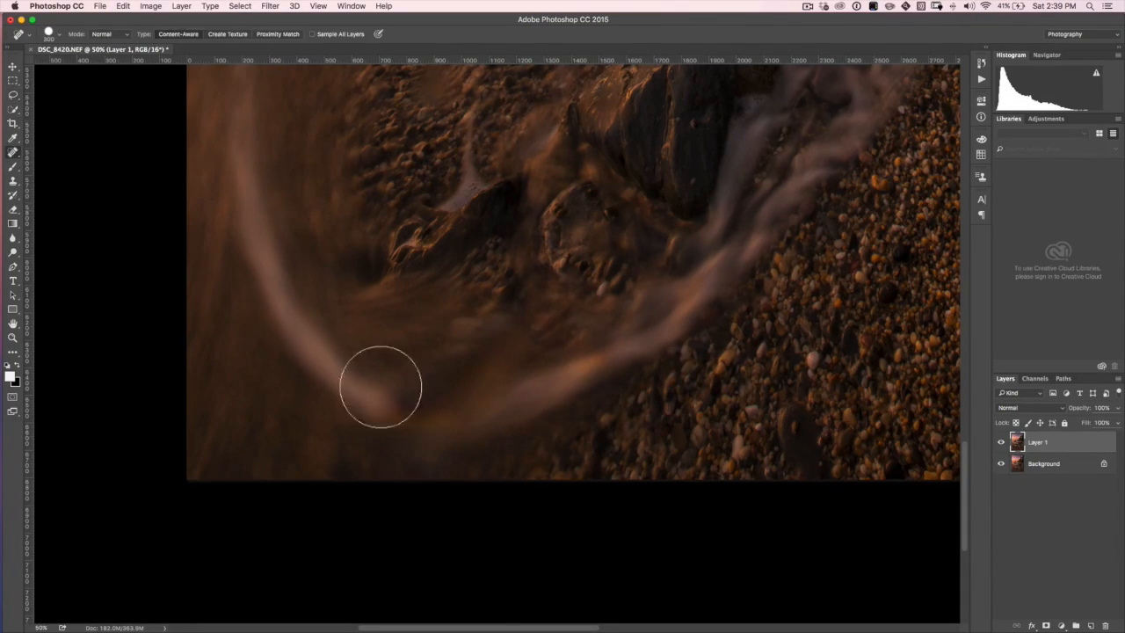
pyautogui.press(']')
pyautogui.press(']')
pyautogui.press(']')
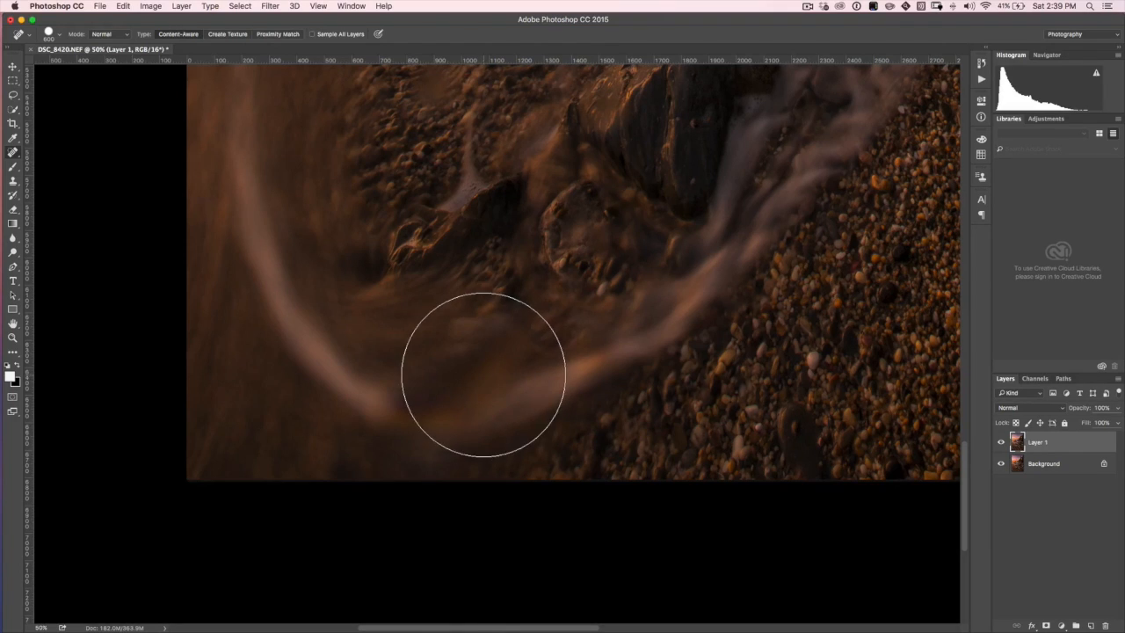
pyautogui.moveTo(468, 373)
pyautogui.mouseDown()
pyautogui.moveTo(432, 398)
pyautogui.moveTo(417, 431)
pyautogui.moveTo(454, 413)
pyautogui.mouseUp()
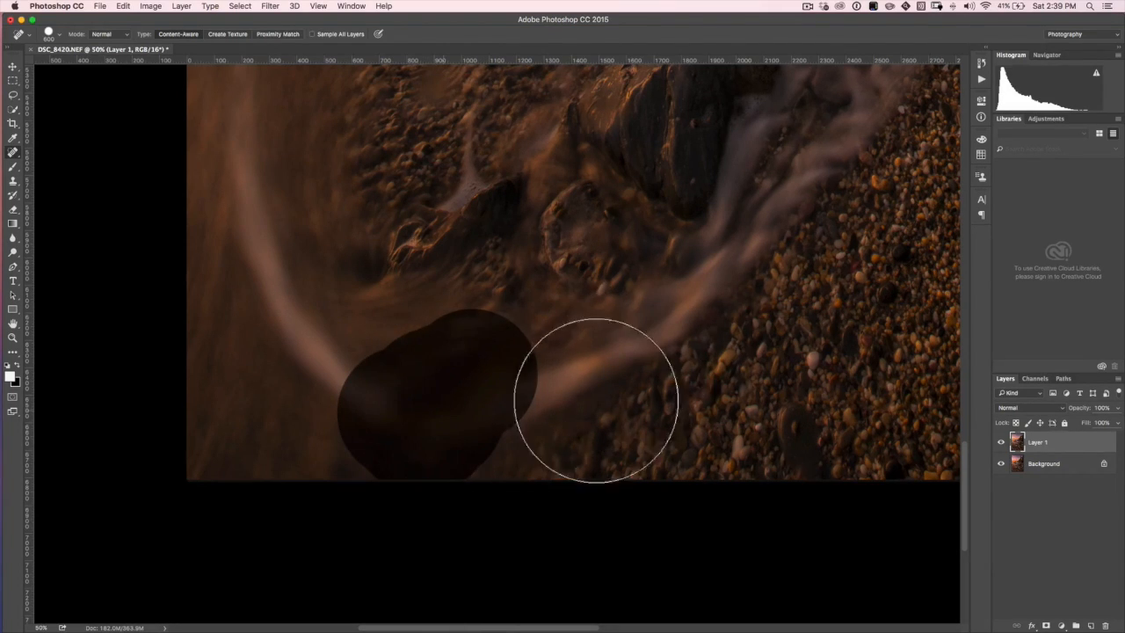
pyautogui.click(480, 532)
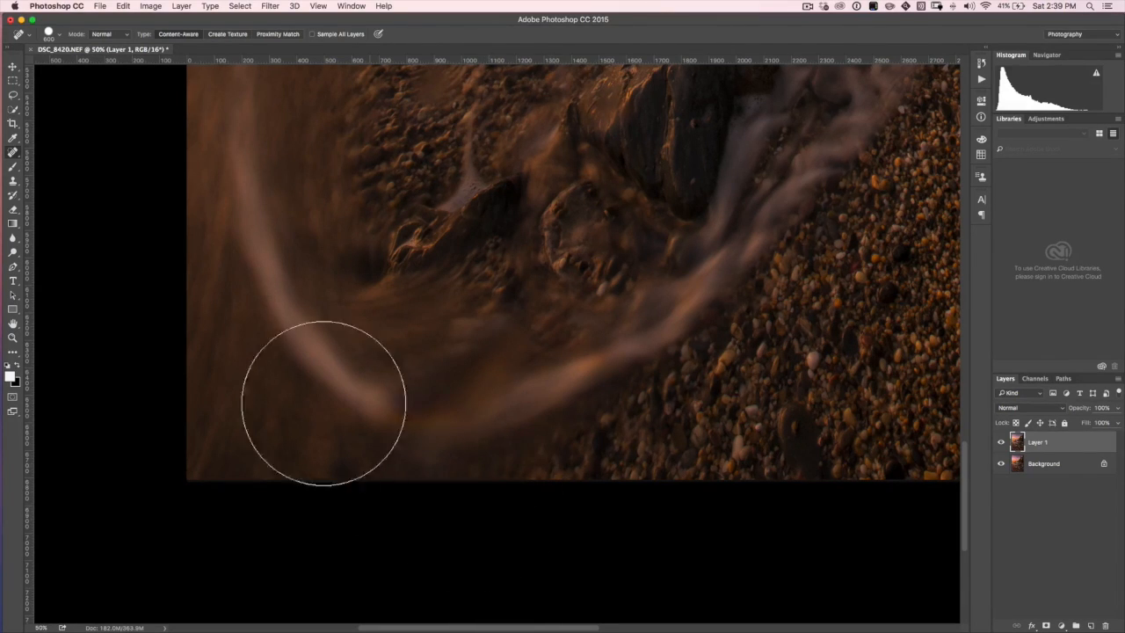
# - Try to extend the foam line across its faded bend with the Clone Stamp, sampling nearby foam and water
pyautogui.click(14, 182)
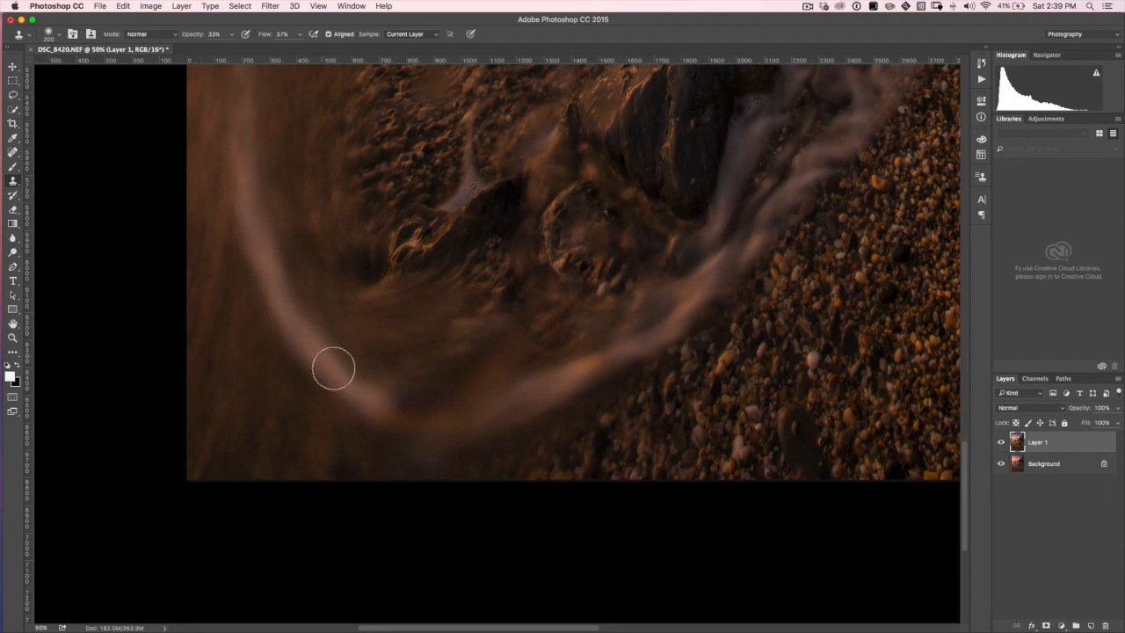
pyautogui.moveTo(364, 404)
pyautogui.mouseDown()
pyautogui.moveTo(413, 426)
pyautogui.moveTo(450, 424)
pyautogui.moveTo(379, 408)
pyautogui.moveTo(446, 423)
pyautogui.moveTo(386, 404)
pyautogui.moveTo(500, 411)
pyautogui.moveTo(366, 409)
pyautogui.mouseUp()
pyautogui.keyDown('alt'); pyautogui.click(313, 341); pyautogui.keyUp('alt')
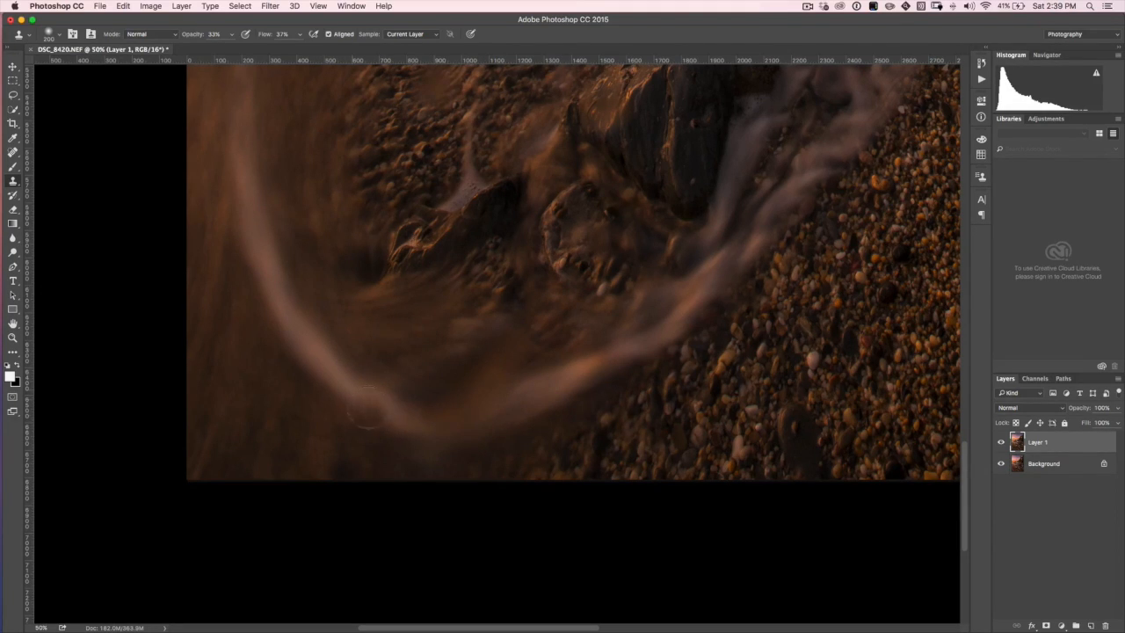
pyautogui.keyDown('alt'); pyautogui.click(449, 384); pyautogui.keyUp('alt')
pyautogui.moveTo(512, 411); pyautogui.dragTo(472, 425)
# - Undo the Clone Stamp strokes on the foam bend
pyautogui.press('super+alt+z')
pyautogui.press('super+alt+z')
pyautogui.press('super+alt+z')
pyautogui.press('super+alt+z')
pyautogui.press('super+alt+z')
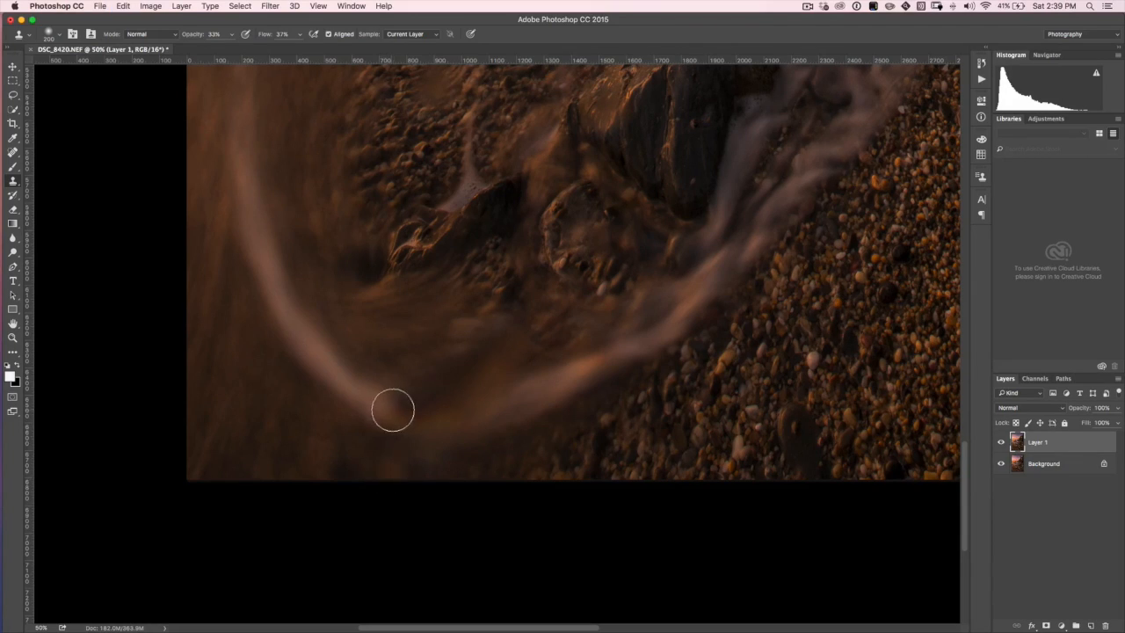
# - Clone smooth water texture over the uneven patches just inside the foam bend, resampling nearby water between strokes
pyautogui.keyDown('alt'); pyautogui.click(410, 331); pyautogui.keyUp('alt')
pyautogui.moveTo(520, 344); pyautogui.dragTo(431, 342)
pyautogui.keyDown('alt'); pyautogui.click(353, 341); pyautogui.keyUp('alt')
pyautogui.moveTo(495, 363)
pyautogui.mouseDown()
pyautogui.moveTo(468, 346)
pyautogui.moveTo(403, 330)
pyautogui.moveTo(483, 364)
pyautogui.mouseUp()
pyautogui.keyDown('alt'); pyautogui.click(354, 341); pyautogui.keyUp('alt')
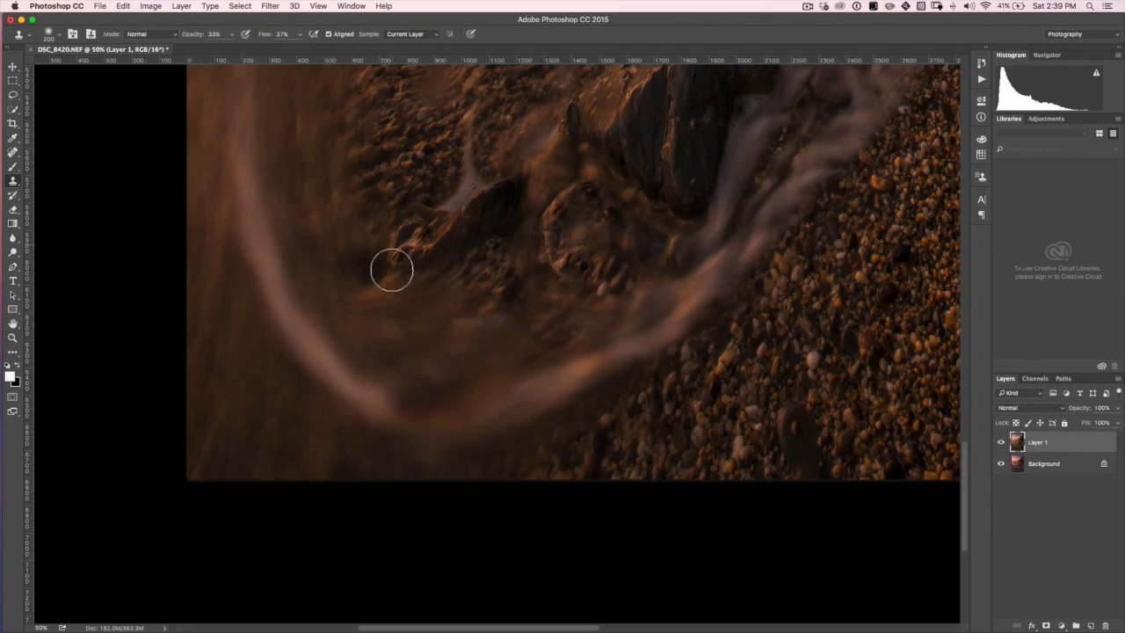
pyautogui.keyDown('alt'); pyautogui.click(417, 317); pyautogui.keyUp('alt')
pyautogui.moveTo(392, 326); pyautogui.dragTo(388, 331)
pyautogui.keyDown('alt'); pyautogui.click(409, 350); pyautogui.keyUp('alt')
pyautogui.moveTo(462, 383); pyautogui.dragTo(432, 379)
pyautogui.keyDown('alt'); pyautogui.click(405, 342); pyautogui.keyUp('alt')
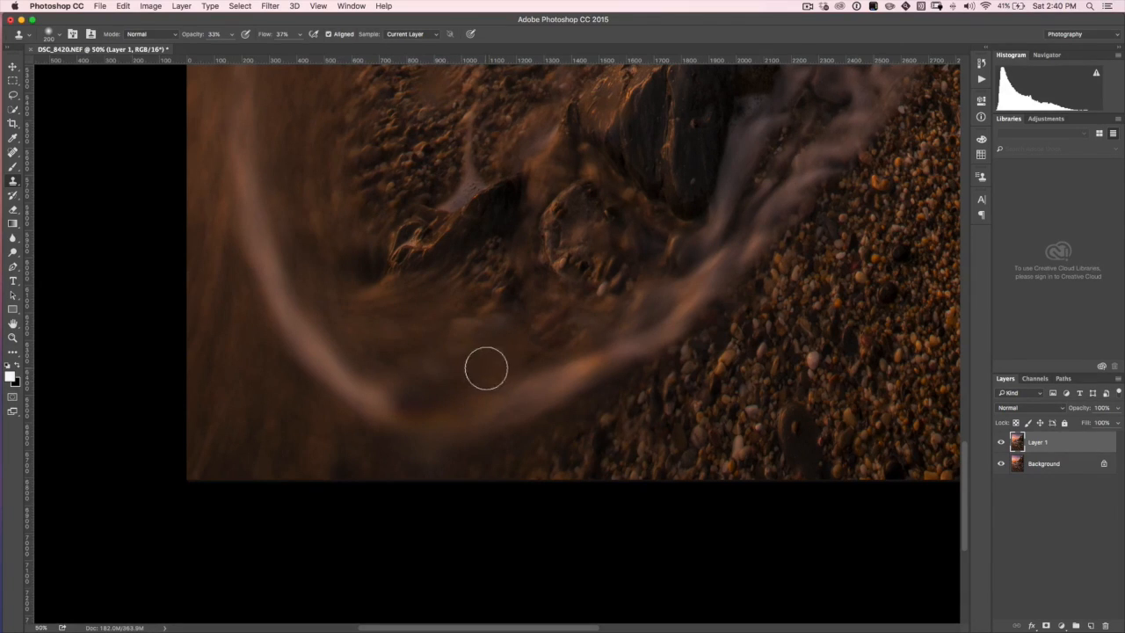
pyautogui.moveTo(498, 370); pyautogui.dragTo(429, 366)
pyautogui.keyDown('alt'); pyautogui.click(397, 333); pyautogui.keyUp('alt')
pyautogui.keyDown('alt'); pyautogui.click(498, 361); pyautogui.keyUp('alt')
pyautogui.moveTo(473, 388)
pyautogui.mouseDown()
pyautogui.moveTo(401, 371)
pyautogui.moveTo(455, 375)
pyautogui.mouseUp()
pyautogui.keyDown('alt'); pyautogui.click(496, 365); pyautogui.keyUp('alt')
pyautogui.keyDown('alt'); pyautogui.click(395, 344); pyautogui.keyUp('alt')
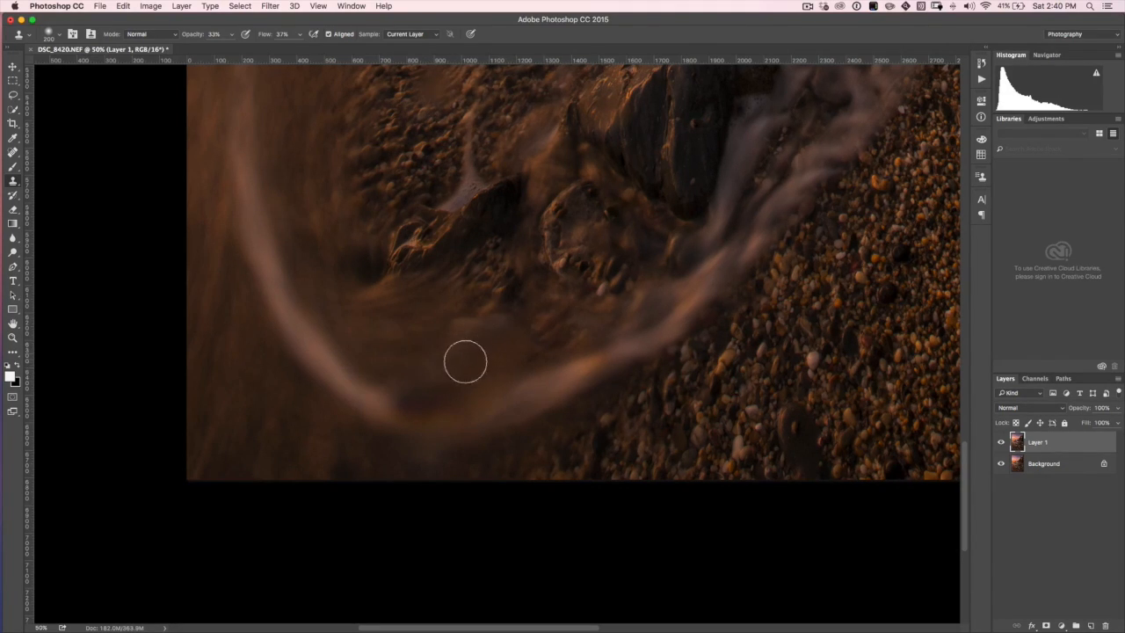
pyautogui.keyDown('alt'); pyautogui.click(386, 334); pyautogui.keyUp('alt')
pyautogui.moveTo(447, 377)
pyautogui.mouseDown()
pyautogui.moveTo(502, 368)
pyautogui.moveTo(393, 376)
pyautogui.moveTo(459, 377)
pyautogui.moveTo(407, 361)
pyautogui.mouseUp()
pyautogui.moveTo(512, 334); pyautogui.dragTo(512, 310)
# - Copy a rectangular section around the left side of the foam curve onto a new layer
pyautogui.press('super+minus')
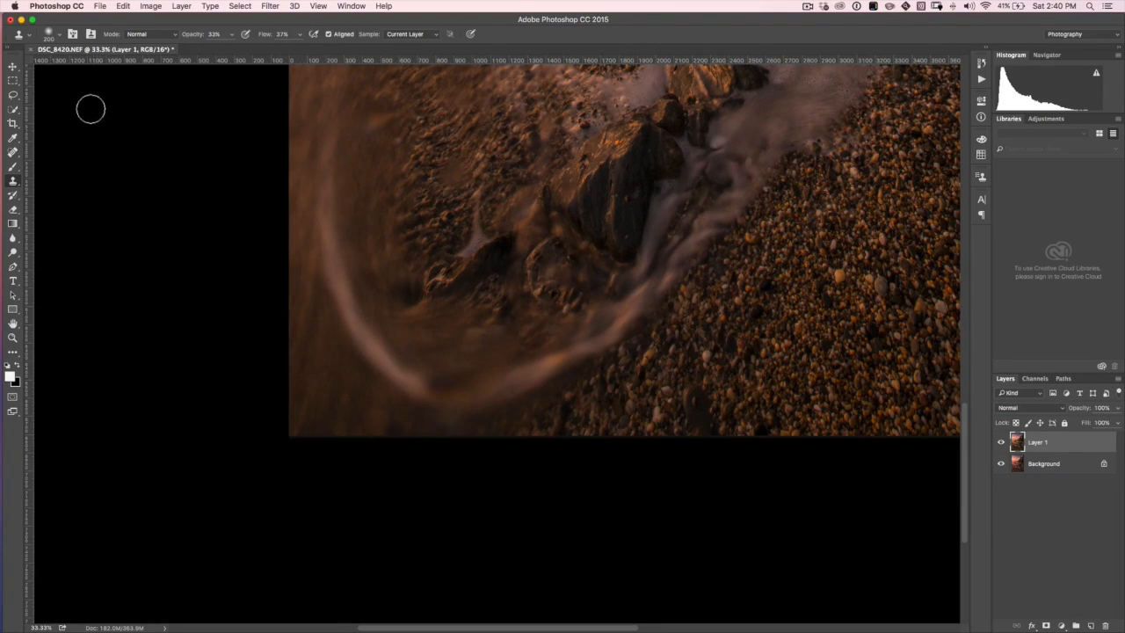
pyautogui.click(13, 80)
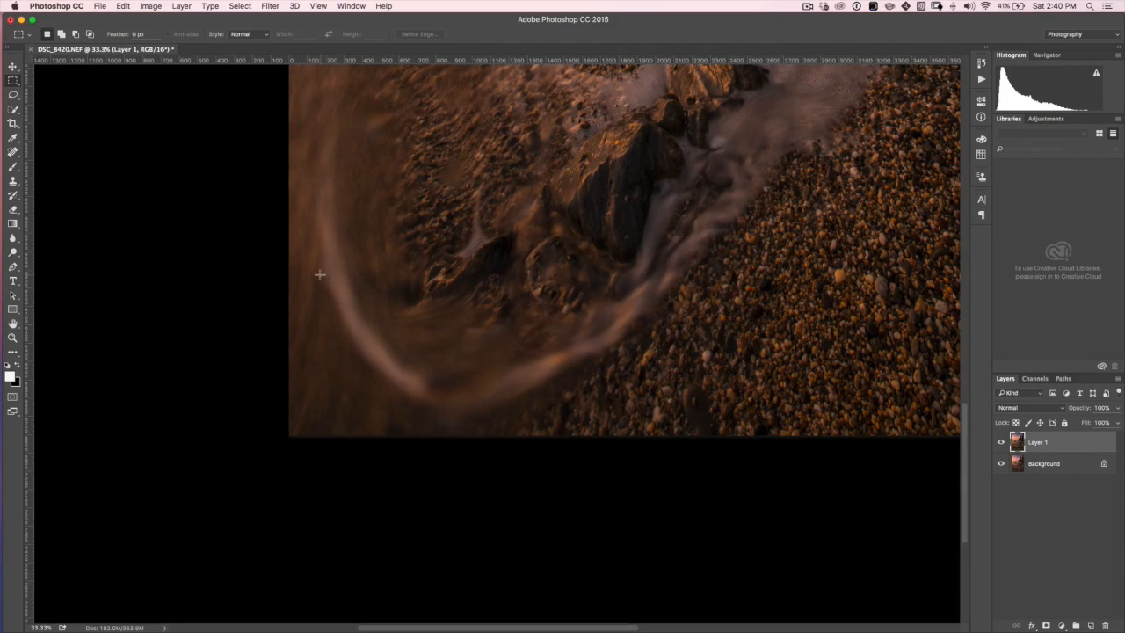
pyautogui.moveTo(323, 272); pyautogui.dragTo(393, 370)
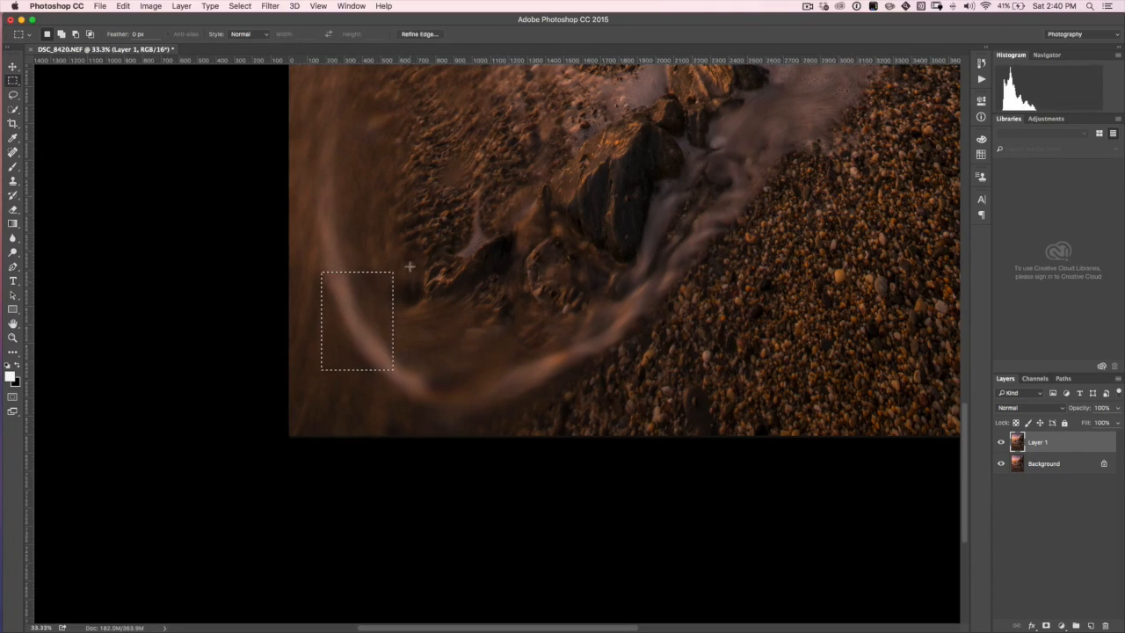
pyautogui.rightClick(355, 301)
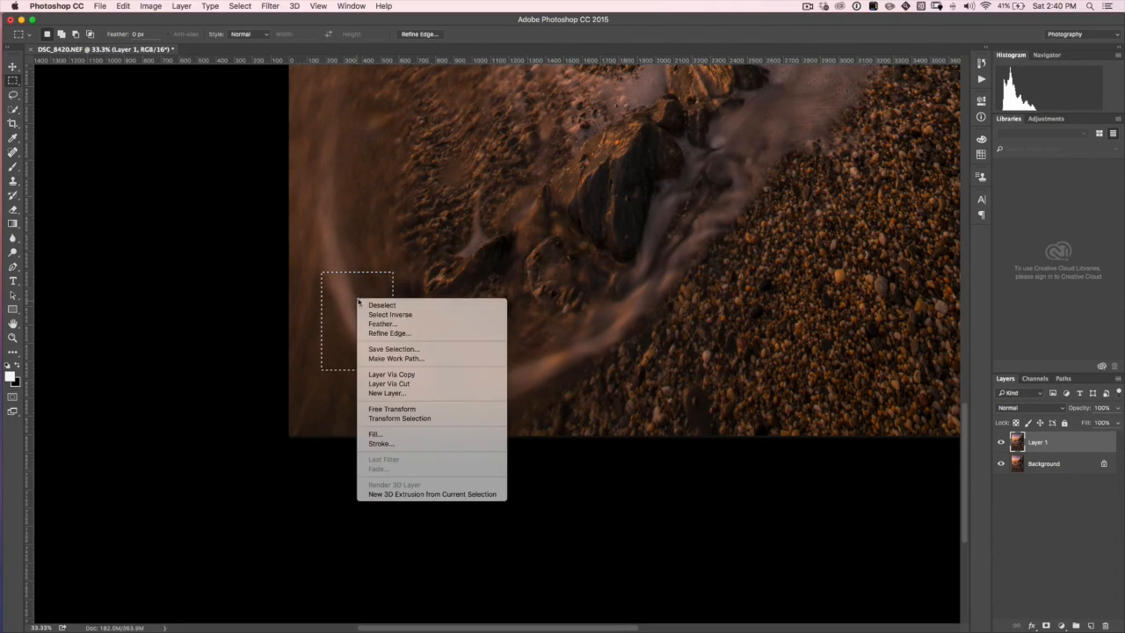
pyautogui.click(409, 374)
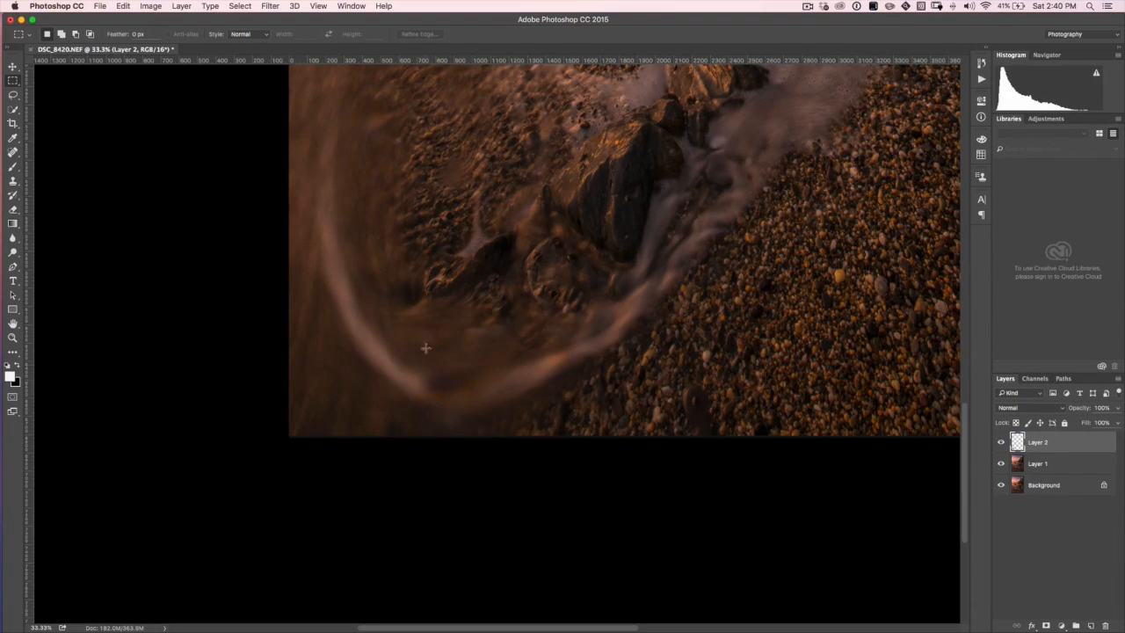
# - Hide Layer 1 and the Background to view the copied foam section on its own
pyautogui.click(1005, 469)
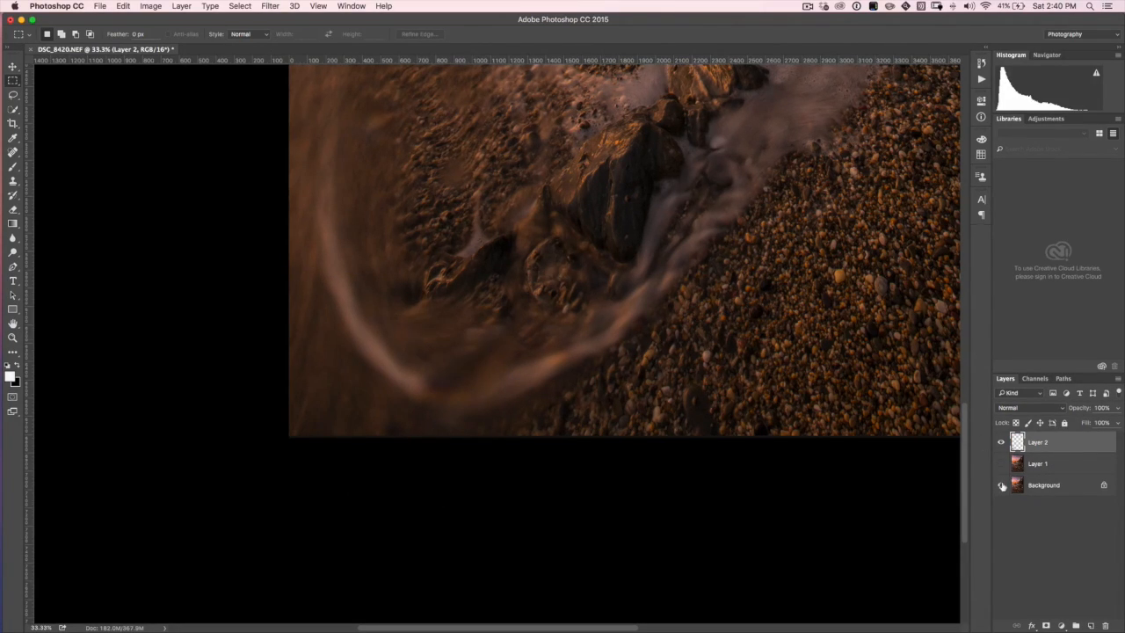
pyautogui.click(1003, 485)
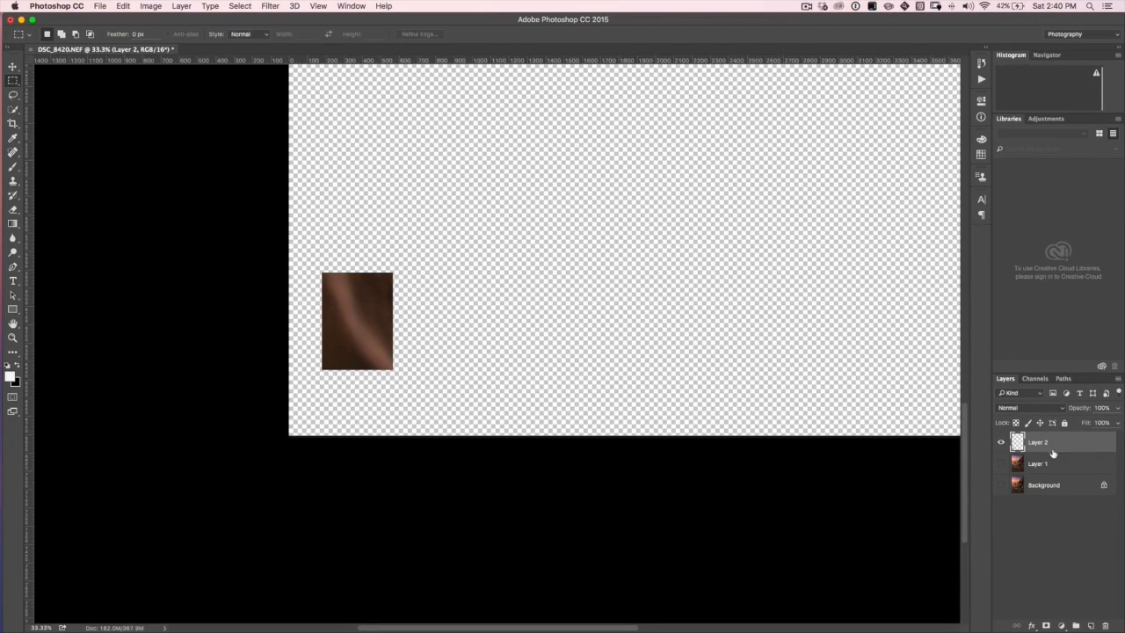
# - Show Layer 1 and the Background again, and move the copied foam section onto the bend, rotated to about -49.9°
pyautogui.click(1001, 463)
pyautogui.click(1004, 485)
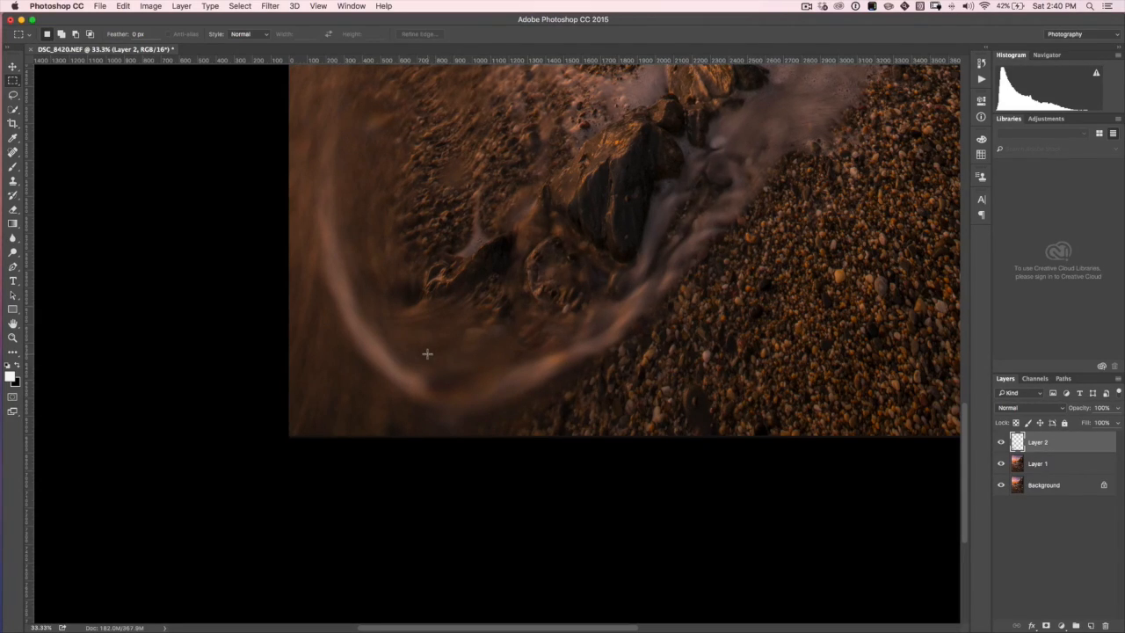
pyautogui.press('super+t')
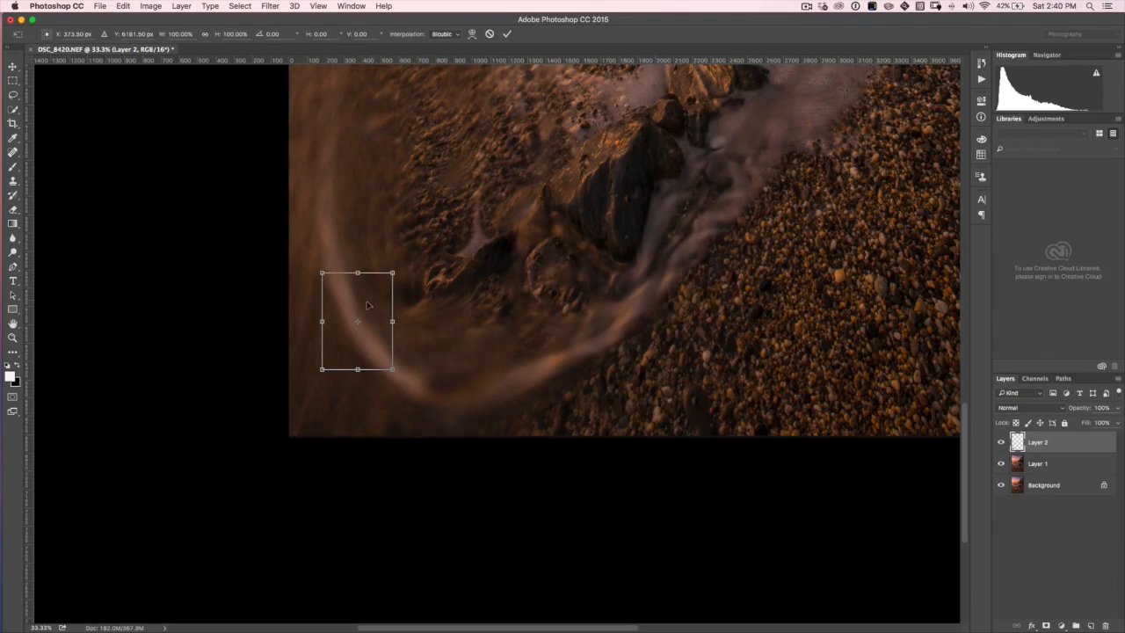
pyautogui.moveTo(369, 305); pyautogui.dragTo(448, 343)
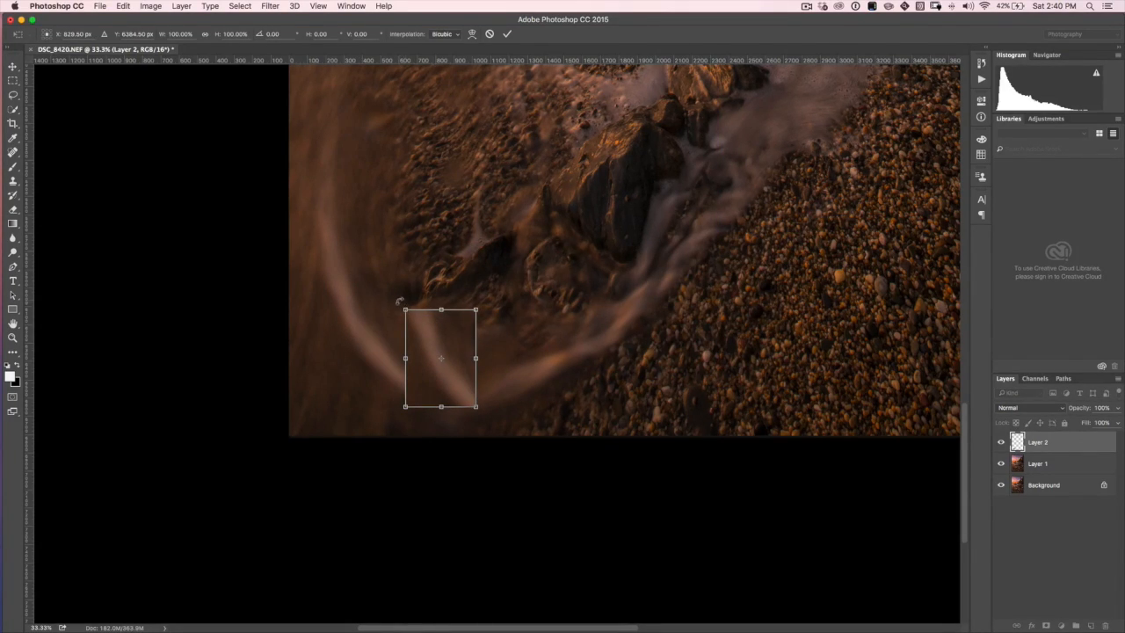
pyautogui.moveTo(398, 299); pyautogui.dragTo(370, 347)
pyautogui.moveTo(442, 358); pyautogui.dragTo(547, 371)
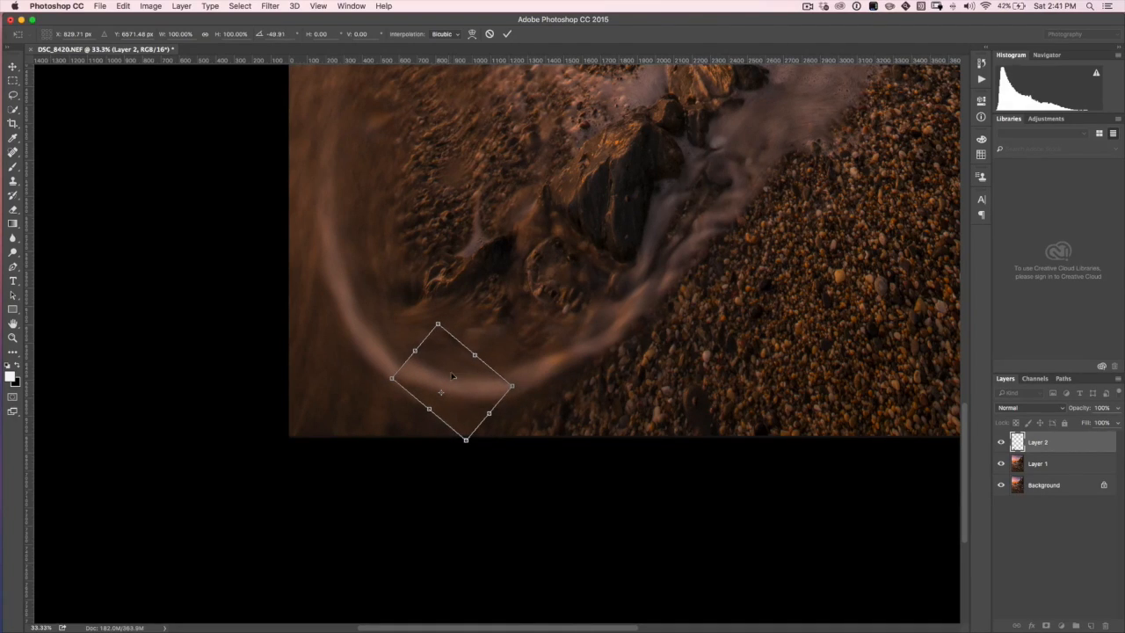
pyautogui.moveTo(470, 357); pyautogui.dragTo(447, 382)
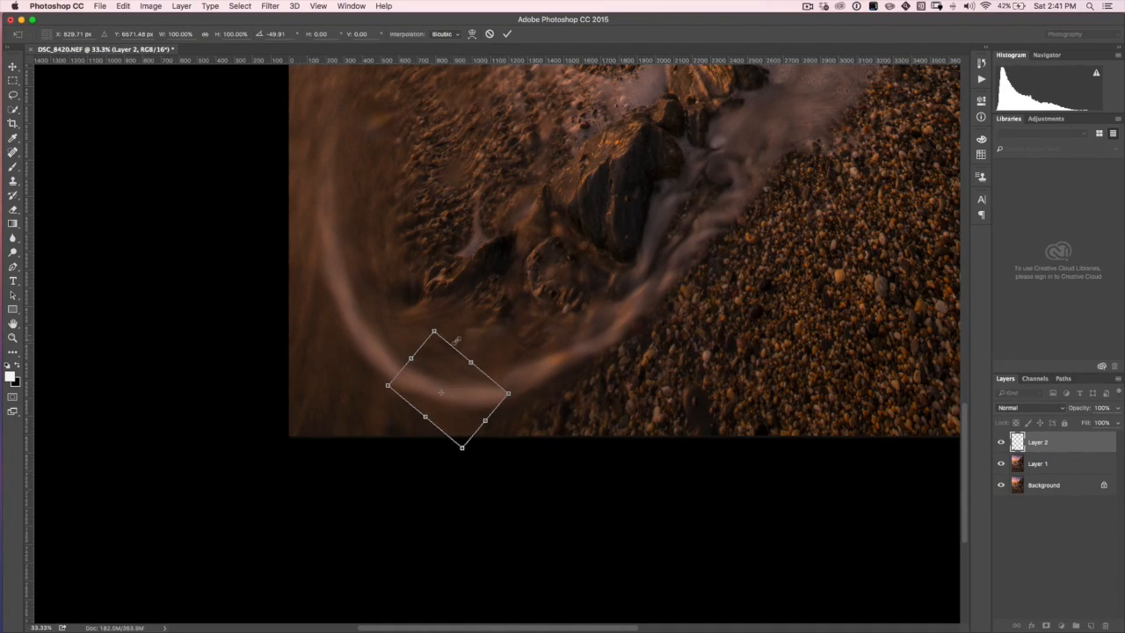
# - Scale the rotated foam section to about 102% width and 110% height, nudge it to meet the foam line, and apply the transform
pyautogui.moveTo(434, 328); pyautogui.dragTo(432, 325)
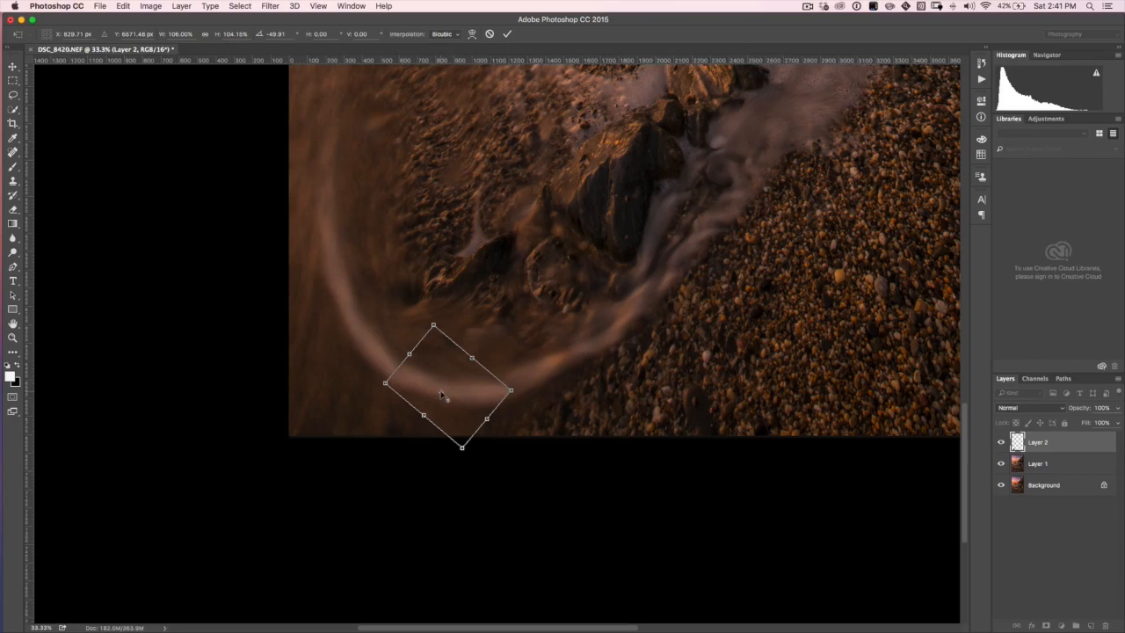
pyautogui.moveTo(440, 391); pyautogui.dragTo(390, 380)
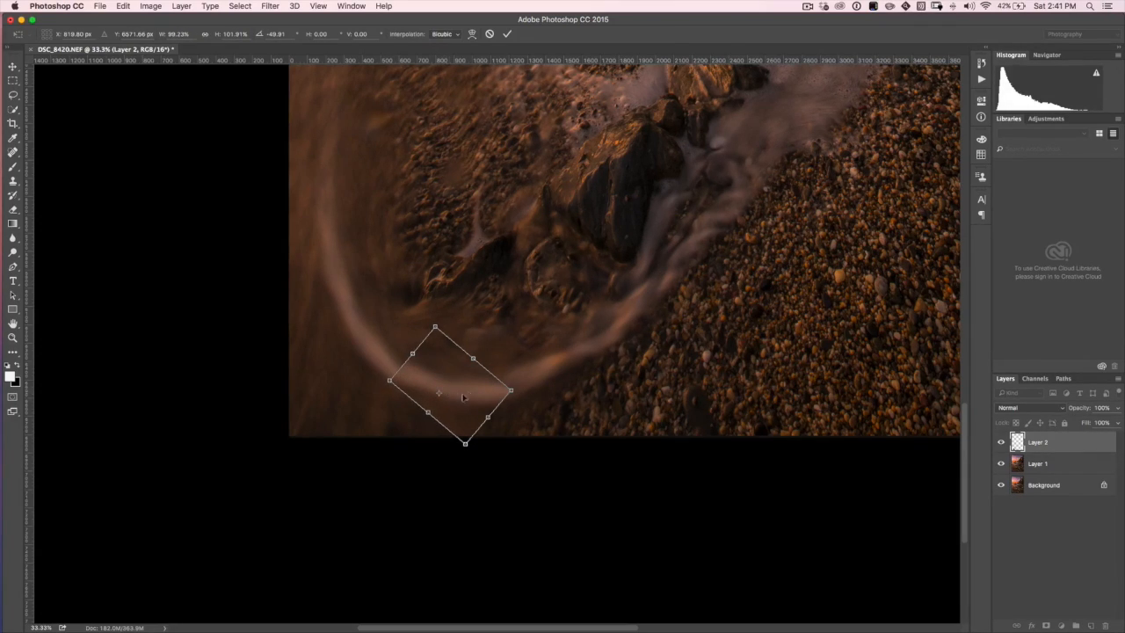
pyautogui.moveTo(512, 390)
pyautogui.mouseDown()
pyautogui.moveTo(446, 383)
pyautogui.moveTo(515, 389)
pyautogui.mouseUp()
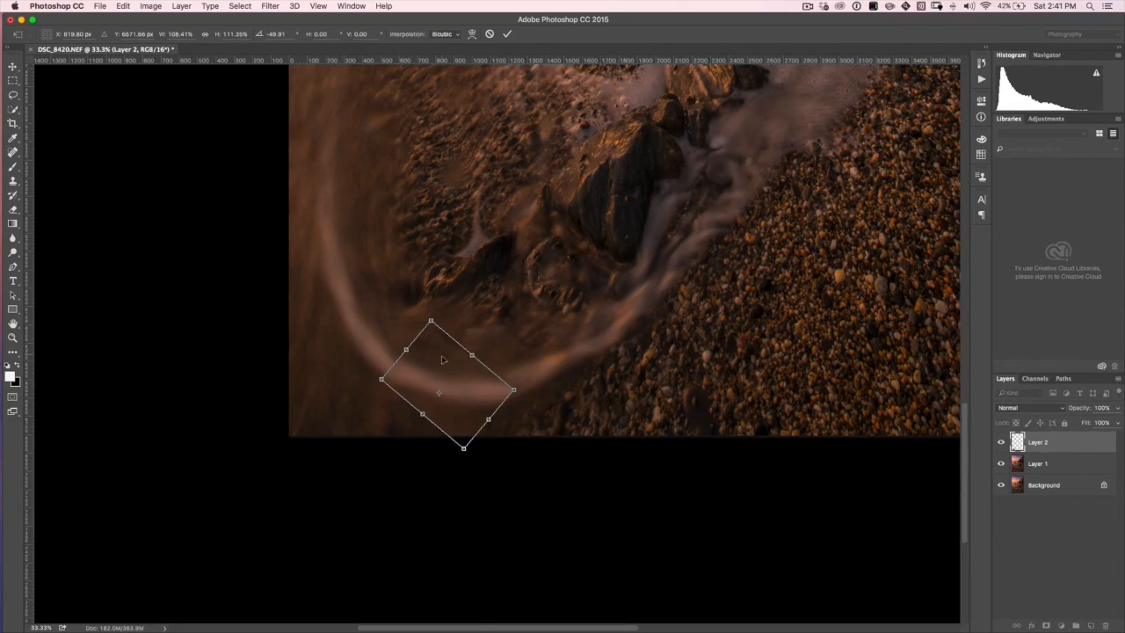
pyautogui.moveTo(435, 367); pyautogui.dragTo(430, 367)
pyautogui.moveTo(427, 317); pyautogui.dragTo(423, 325)
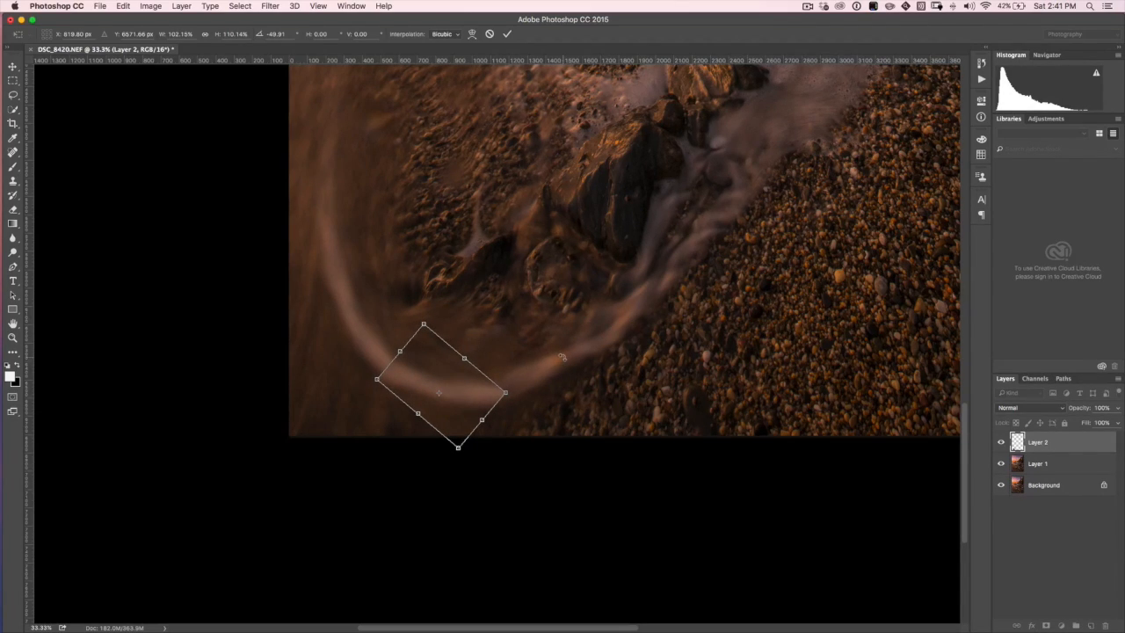
pyautogui.press('Return')
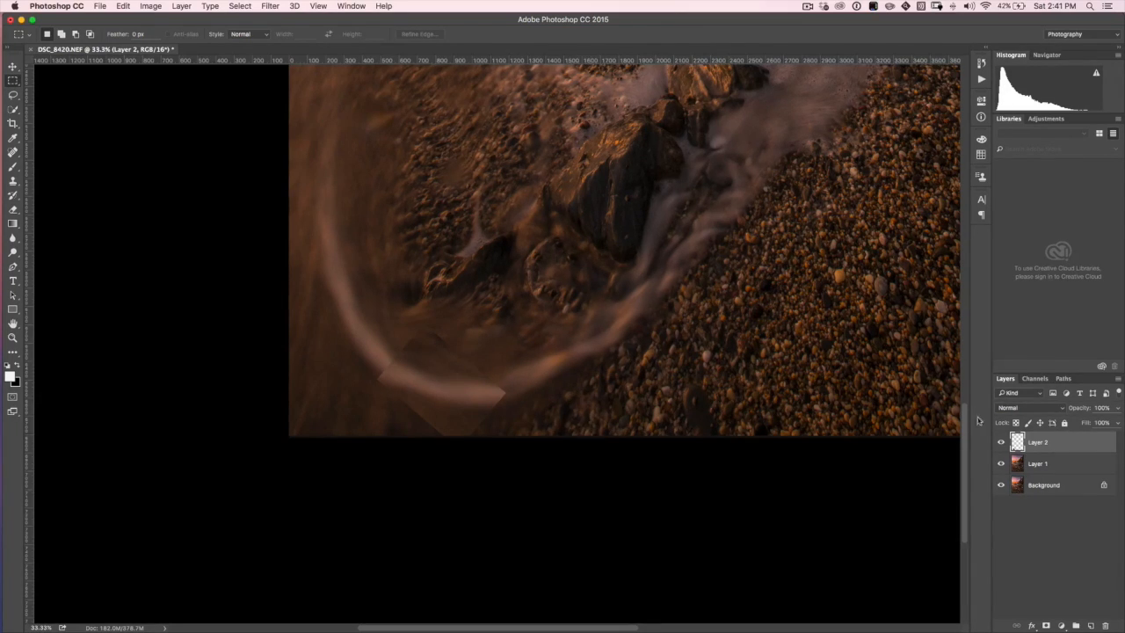
# - Add a layer mask to Layer 2 and ready the Brush with black as the foreground color
pyautogui.click(1044, 625)
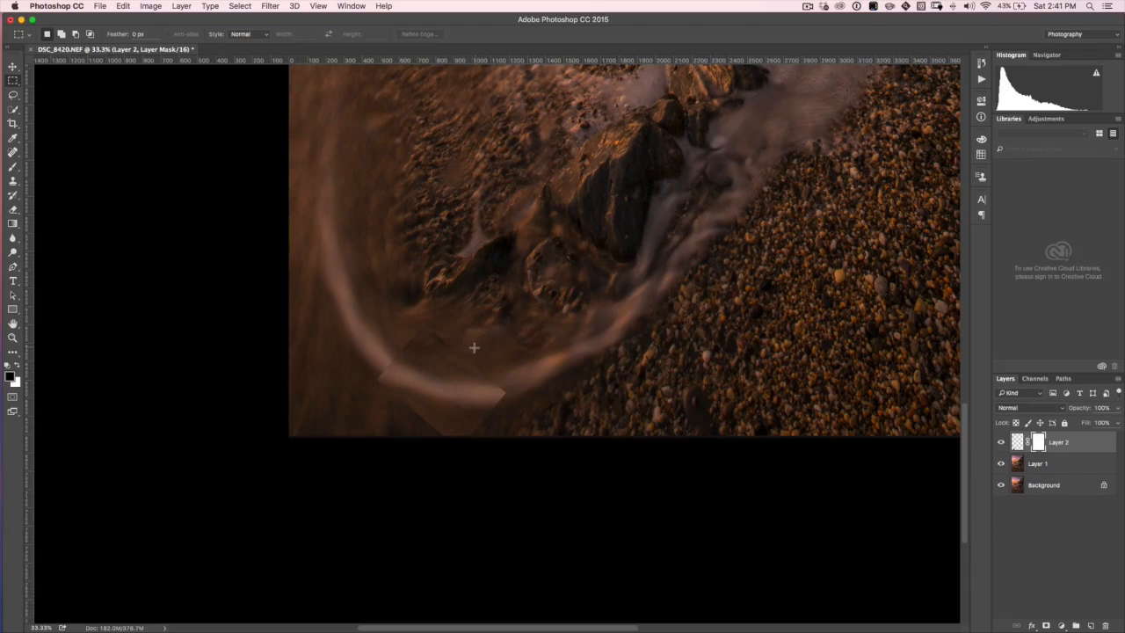
pyautogui.press('b')
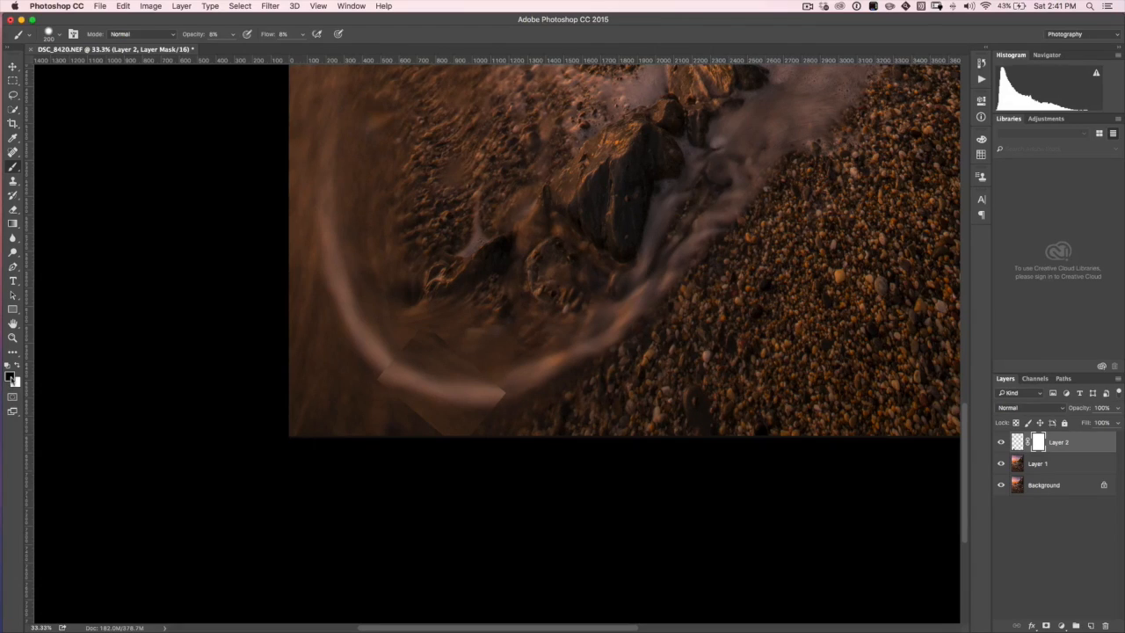
pyautogui.press('x')
pyautogui.press('x')
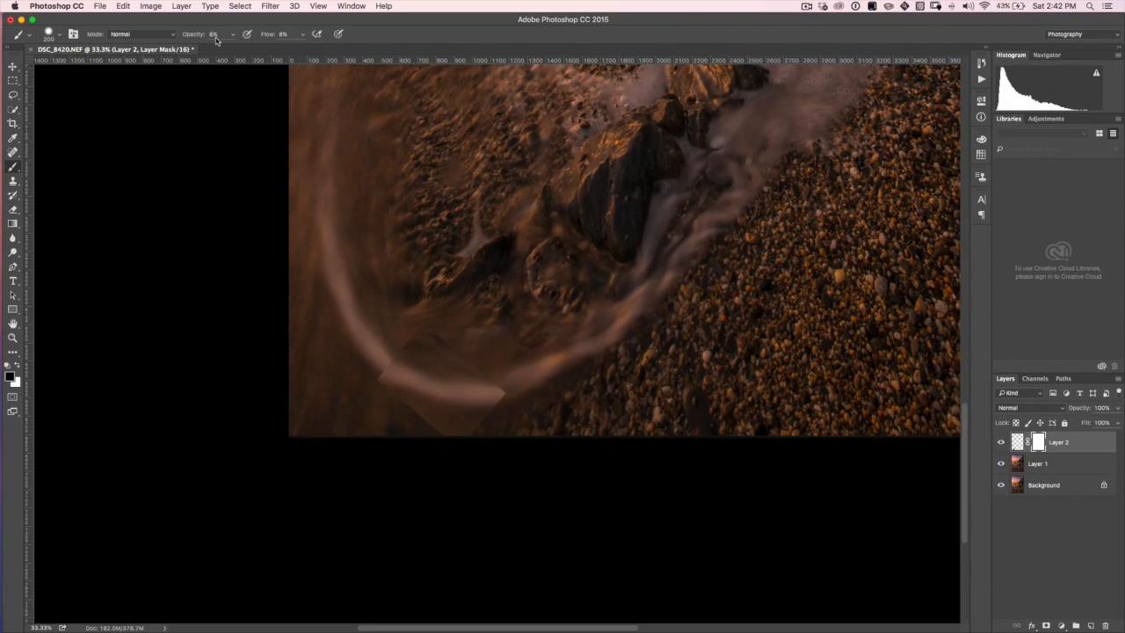
# - Try out different Brush opacity and flow settings over the pasted foam patch
pyautogui.moveTo(192, 34); pyautogui.dragTo(339, 39)
pyautogui.moveTo(479, 346)
pyautogui.mouseDown()
pyautogui.moveTo(364, 429)
pyautogui.moveTo(520, 330)
pyautogui.mouseUp()
pyautogui.moveTo(195, 36); pyautogui.dragTo(170, 36)
pyautogui.moveTo(272, 36)
pyautogui.mouseDown()
pyautogui.moveTo(162, 38)
pyautogui.moveTo(184, 36)
pyautogui.mouseUp()
pyautogui.press('super+equal')
pyautogui.moveTo(507, 241); pyautogui.dragTo(593, 171)
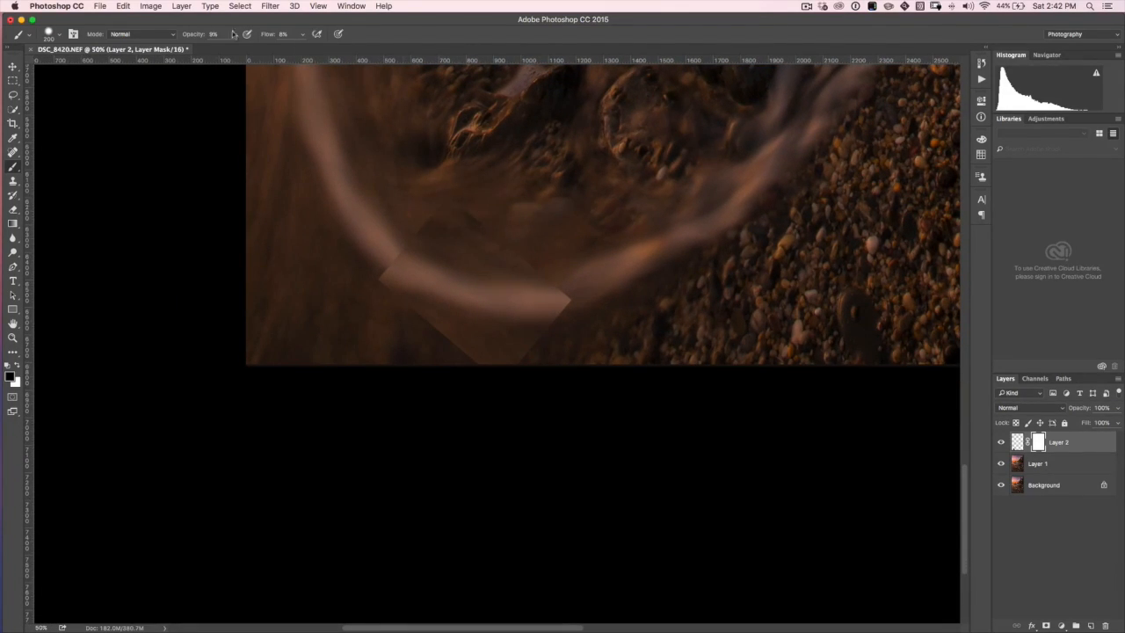
# - Paint black on Layer 2's mask along the patch's upper edges, varying the brush opacity and flow, to fade it into the water
pyautogui.moveTo(192, 37); pyautogui.dragTo(201, 38)
pyautogui.moveTo(513, 232)
pyautogui.mouseDown()
pyautogui.moveTo(476, 218)
pyautogui.moveTo(498, 218)
pyautogui.moveTo(471, 217)
pyautogui.moveTo(489, 204)
pyautogui.moveTo(462, 227)
pyautogui.moveTo(506, 209)
pyautogui.moveTo(464, 219)
pyautogui.moveTo(503, 205)
pyautogui.moveTo(488, 199)
pyautogui.moveTo(507, 180)
pyautogui.moveTo(467, 225)
pyautogui.moveTo(501, 211)
pyautogui.moveTo(479, 226)
pyautogui.moveTo(443, 198)
pyautogui.moveTo(478, 194)
pyautogui.moveTo(490, 211)
pyautogui.moveTo(462, 216)
pyautogui.moveTo(462, 195)
pyautogui.moveTo(487, 207)
pyautogui.moveTo(454, 211)
pyautogui.moveTo(513, 210)
pyautogui.moveTo(425, 207)
pyautogui.moveTo(447, 228)
pyautogui.moveTo(414, 236)
pyautogui.mouseUp()
pyautogui.moveTo(268, 35); pyautogui.dragTo(276, 35)
pyautogui.moveTo(187, 37); pyautogui.dragTo(272, 37)
pyautogui.moveTo(202, 37); pyautogui.dragTo(158, 40)
pyautogui.moveTo(431, 222)
pyautogui.mouseDown()
pyautogui.moveTo(452, 226)
pyautogui.moveTo(426, 223)
pyautogui.moveTo(439, 213)
pyautogui.moveTo(427, 226)
pyautogui.moveTo(519, 228)
pyautogui.moveTo(489, 221)
pyautogui.moveTo(510, 254)
pyautogui.moveTo(554, 254)
pyautogui.moveTo(543, 244)
pyautogui.mouseUp()
pyautogui.moveTo(513, 261); pyautogui.dragTo(529, 246)
# - Set the brush to 27% opacity and 29% flow and mask out the patch's remaining seams where it meets the foam line
pyautogui.moveTo(191, 35); pyautogui.dragTo(200, 36)
pyautogui.moveTo(269, 35); pyautogui.dragTo(279, 36)
pyautogui.moveTo(407, 259)
pyautogui.mouseDown()
pyautogui.moveTo(382, 266)
pyautogui.moveTo(410, 249)
pyautogui.moveTo(384, 259)
pyautogui.moveTo(400, 260)
pyautogui.mouseUp()
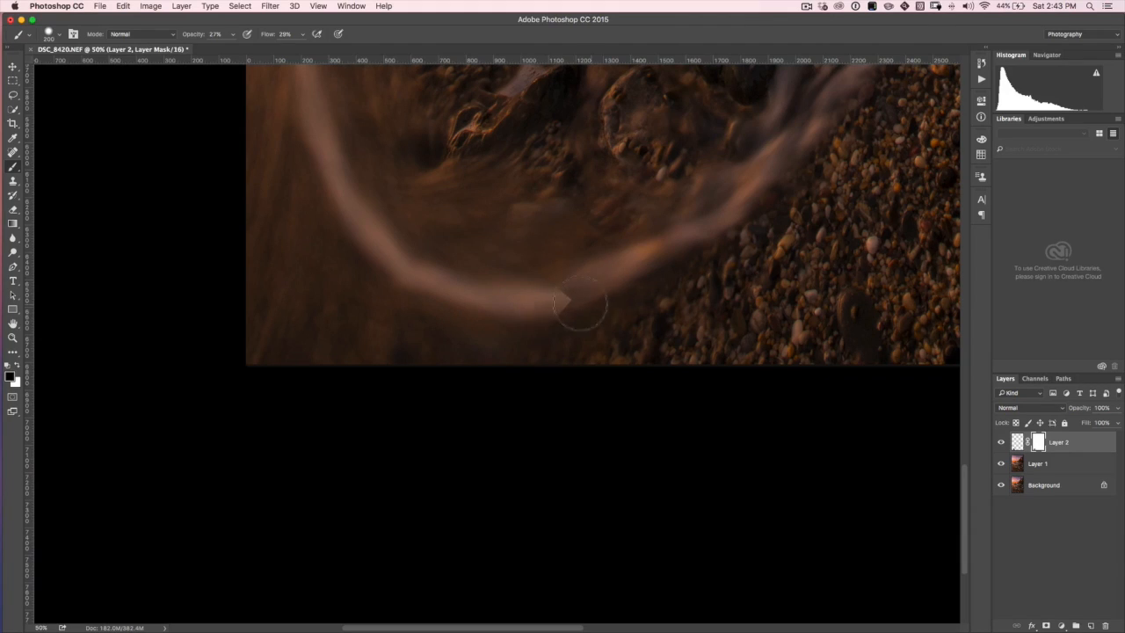
pyautogui.moveTo(590, 293)
pyautogui.mouseDown()
pyautogui.moveTo(614, 288)
pyautogui.moveTo(568, 305)
pyautogui.moveTo(604, 314)
pyautogui.mouseUp()
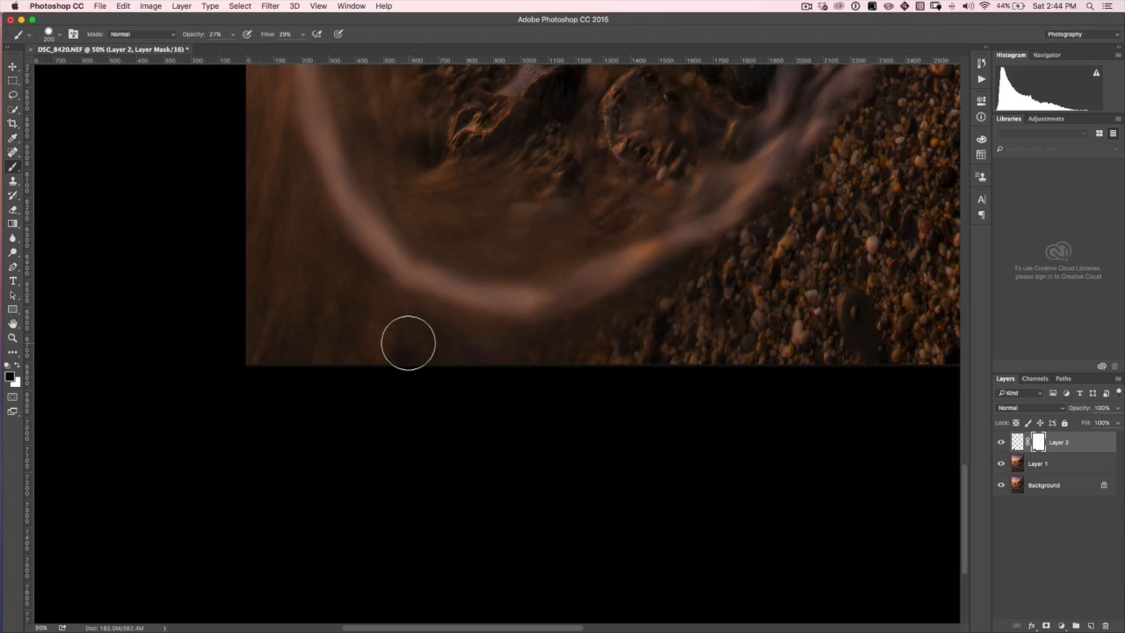
# - Compare the foam bend in the wider image with Layer 2 hidden and shown
pyautogui.press('super+minus')
pyautogui.press('super+minus')
pyautogui.press('super+minus')
pyautogui.press('super+minus')
pyautogui.press('super+minus')
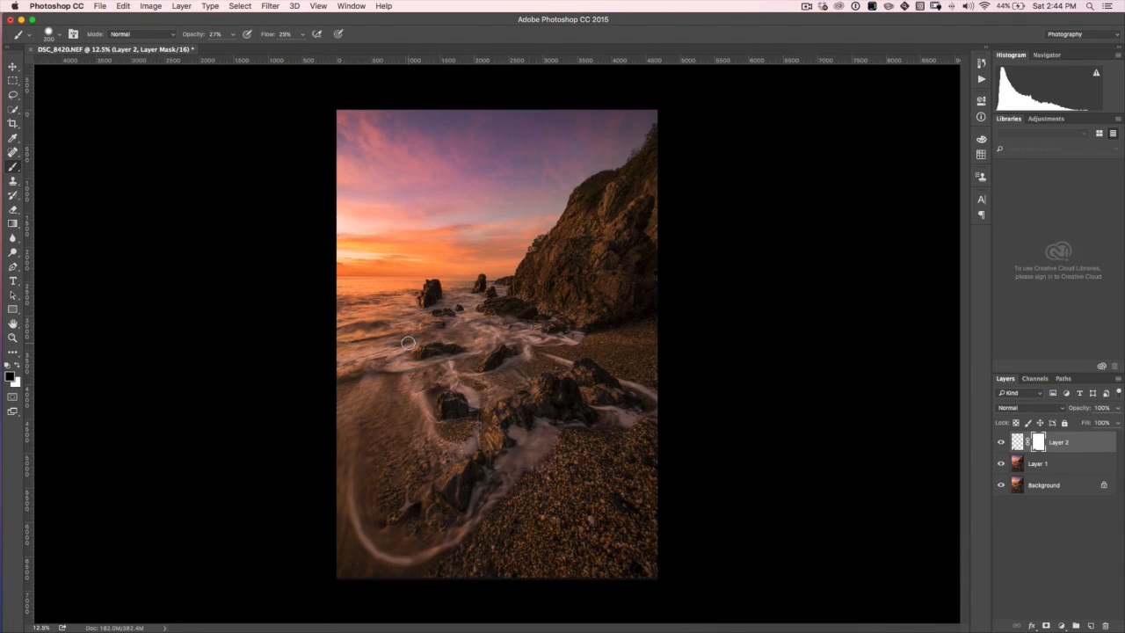
pyautogui.press('super+plus')
pyautogui.moveTo(467, 418); pyautogui.dragTo(537, 146)
pyautogui.click(999, 443)
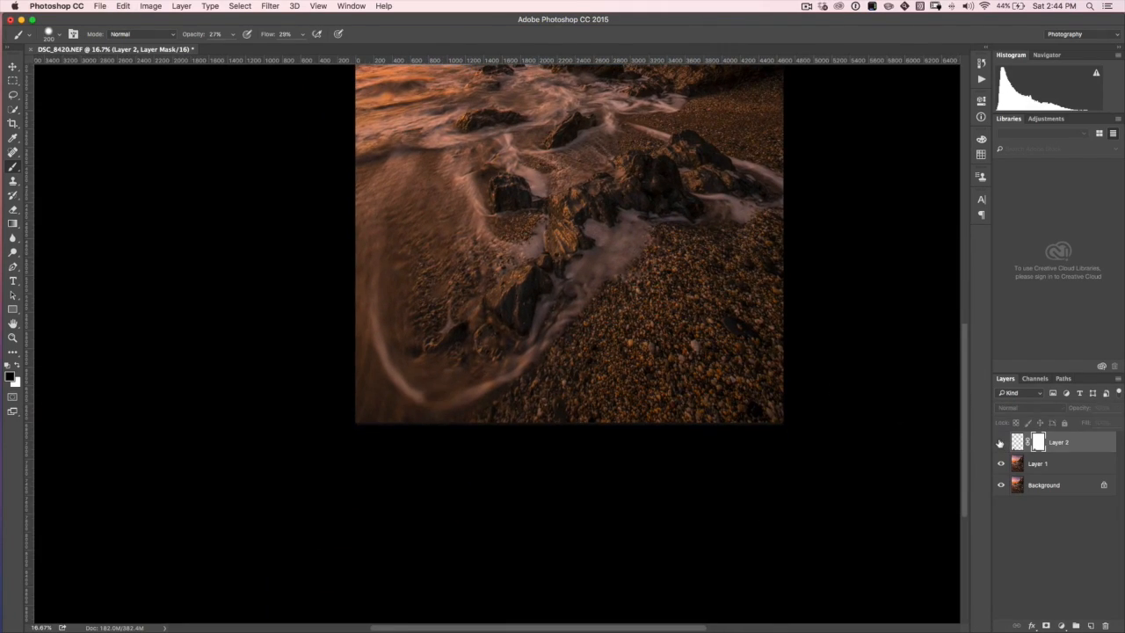
pyautogui.click(999, 443)
pyautogui.click(999, 445)
pyautogui.click(999, 446)
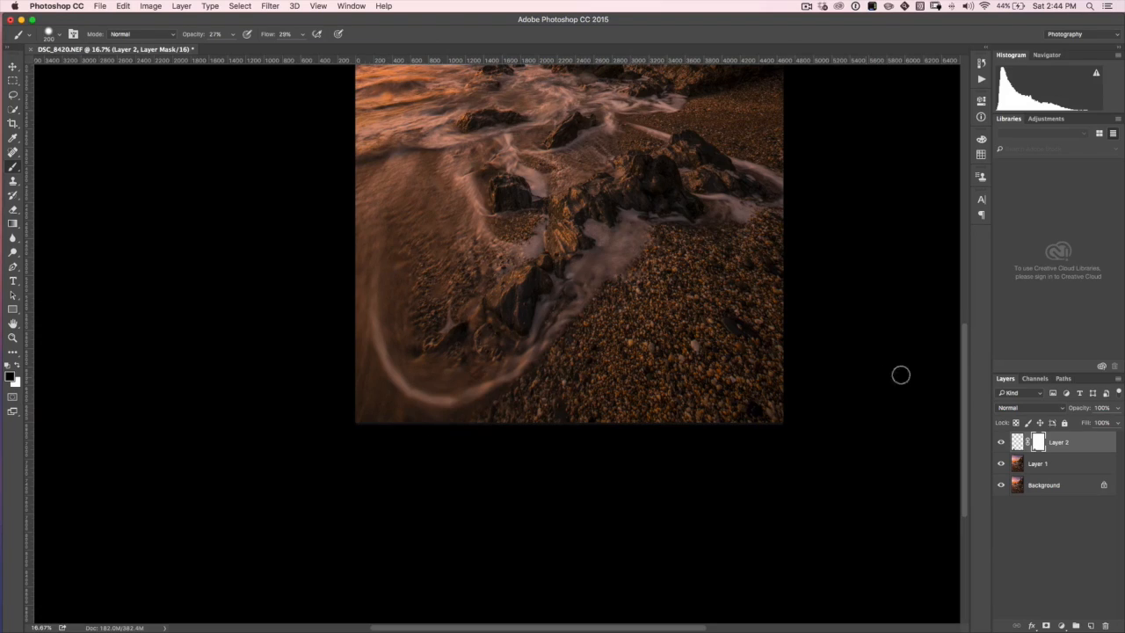
pyautogui.click(1000, 443)
pyautogui.click(1001, 444)
pyautogui.click(1001, 442)
pyautogui.click(1001, 441)
pyautogui.click(1002, 439)
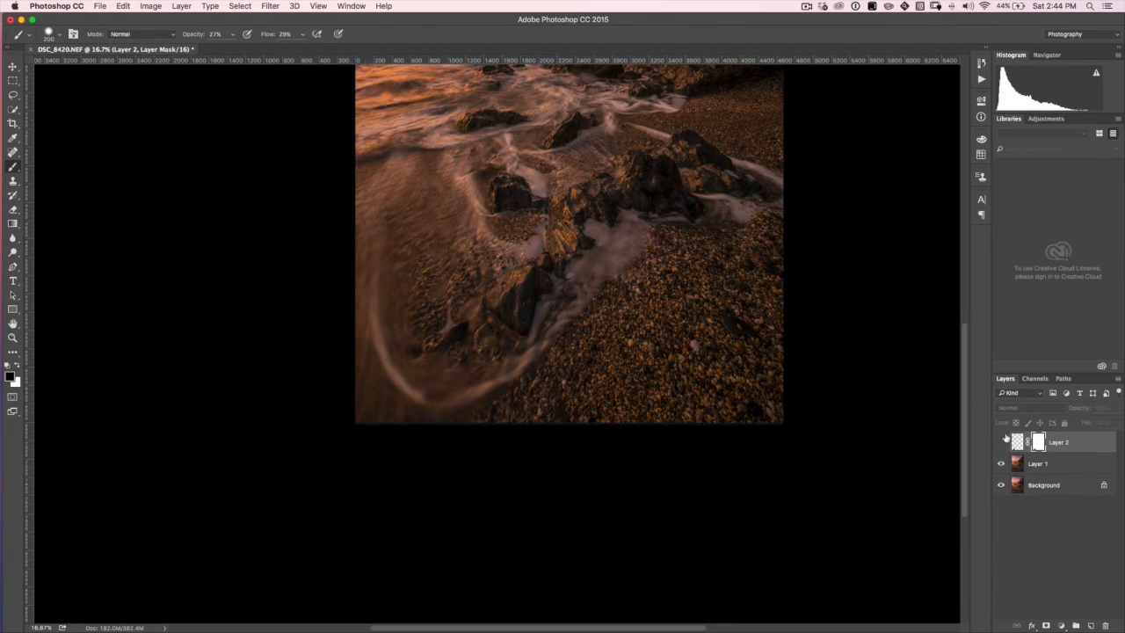
pyautogui.click(1004, 440)
# - Inspect the foreground up close and check the contributions of Layer 2 and Layer 1 by hiding and showing each
pyautogui.press('super+minus')
pyautogui.press('super+minus')
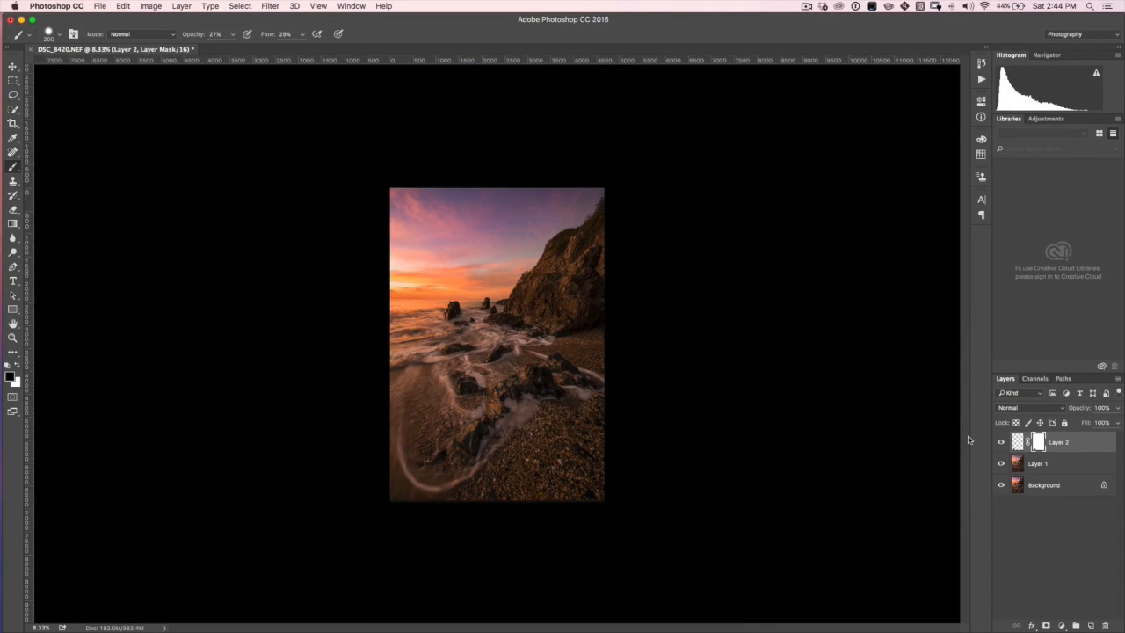
pyautogui.press('super+equal')
pyautogui.press('super+equal')
pyautogui.press('super+equal')
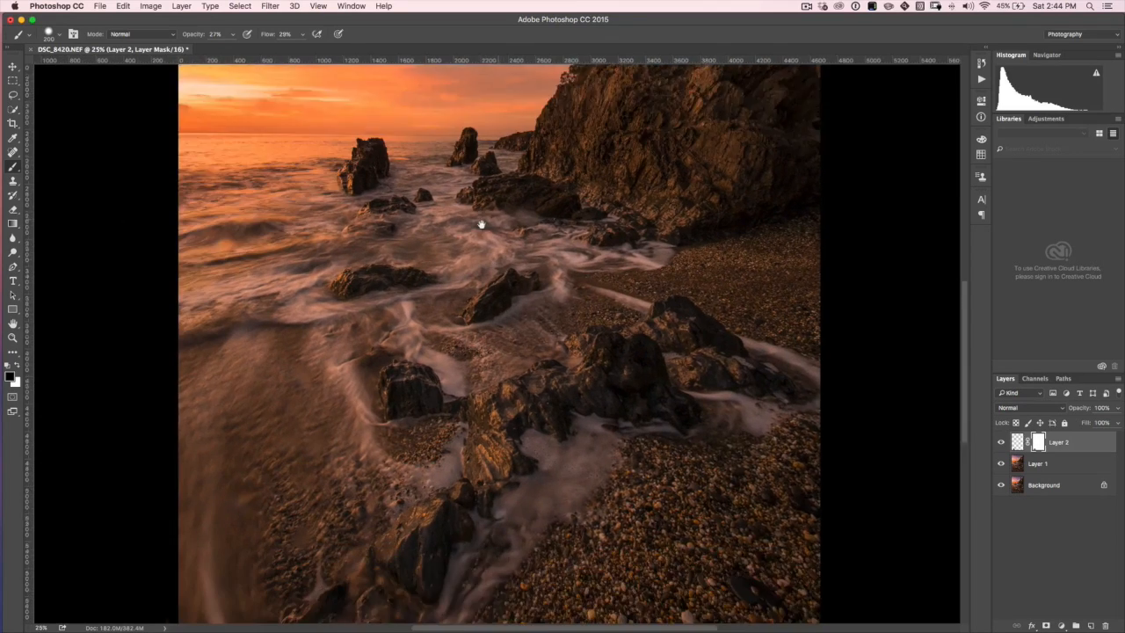
pyautogui.moveTo(481, 225); pyautogui.dragTo(519, 118)
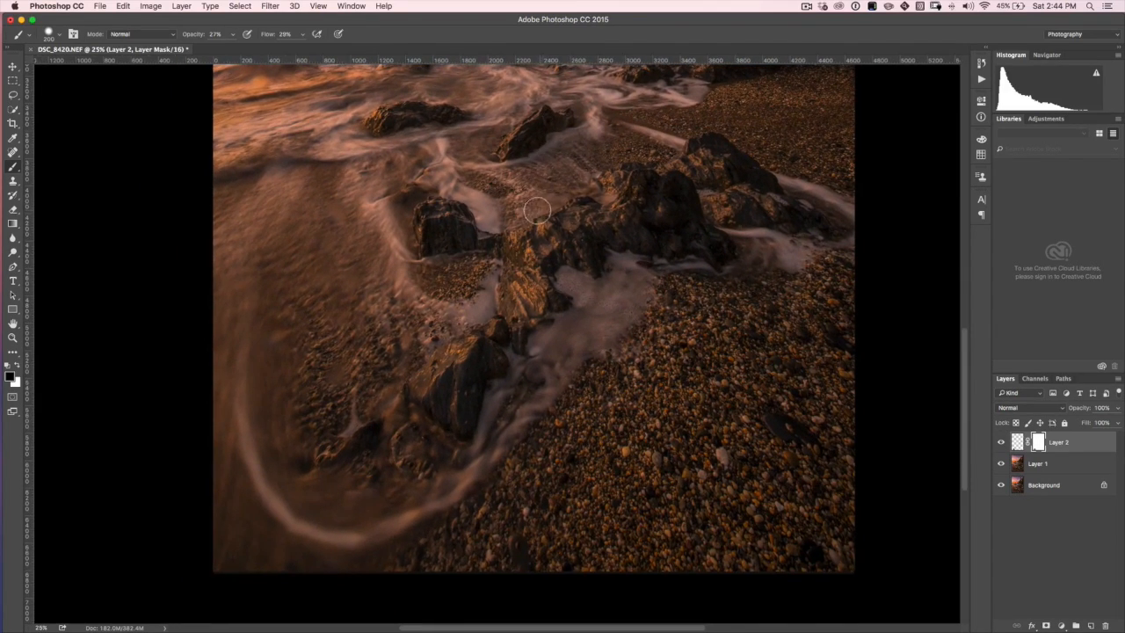
pyautogui.moveTo(527, 231)
pyautogui.mouseDown()
pyautogui.moveTo(515, 235)
pyautogui.moveTo(524, 242)
pyautogui.mouseUp()
pyautogui.click(1001, 443)
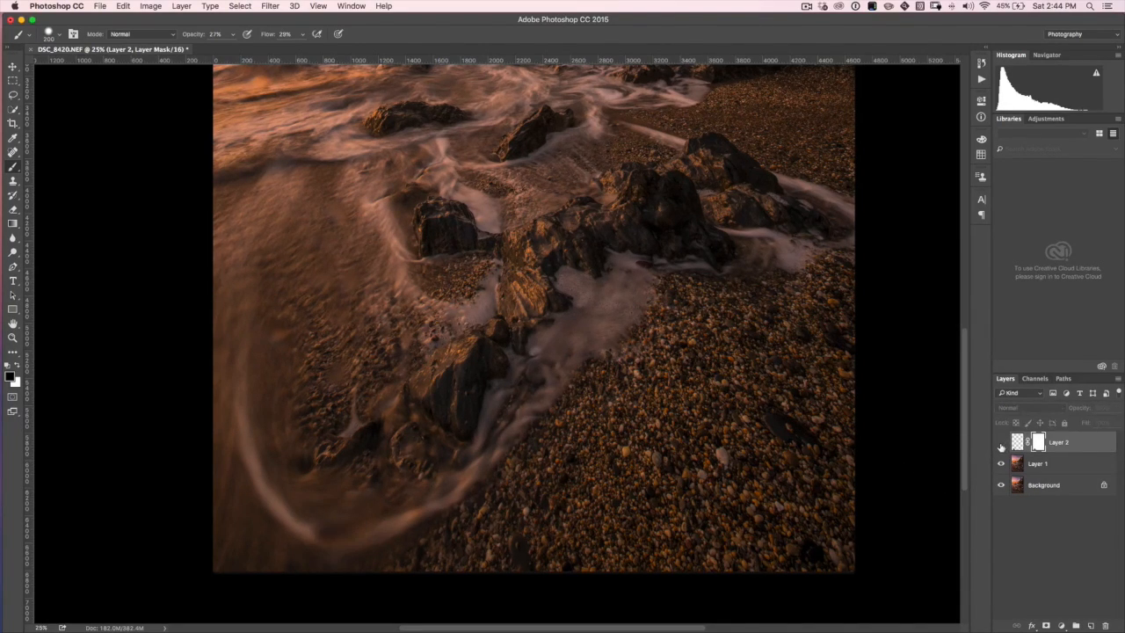
pyautogui.click(1001, 463)
pyautogui.click(1001, 463)
pyautogui.click(1000, 443)
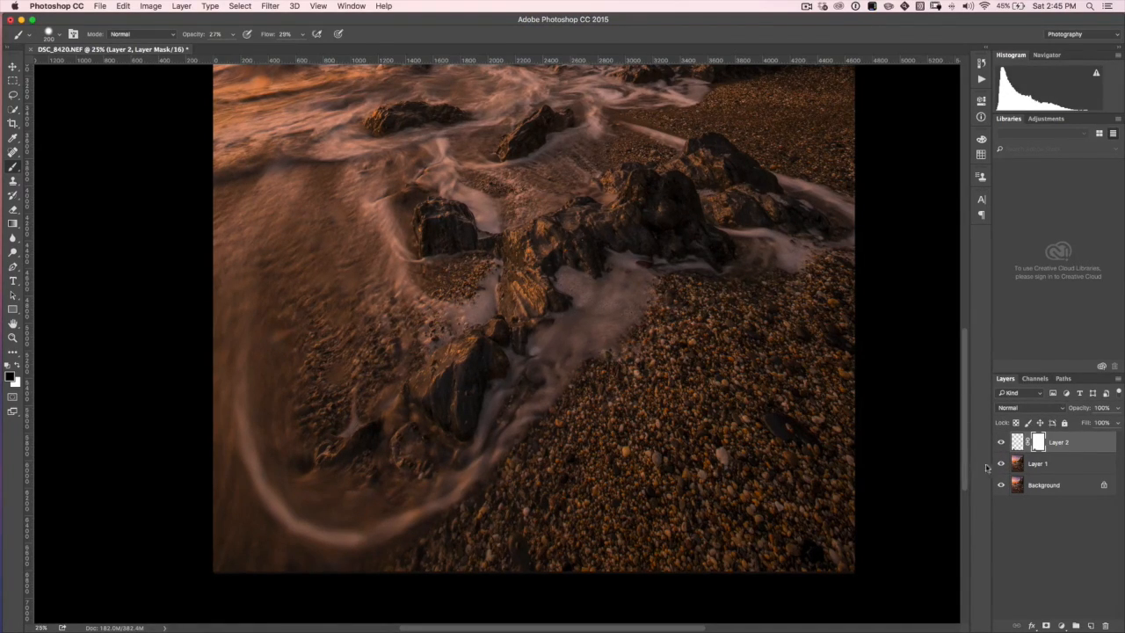
# - Select all three layers and stamp their combined result onto a new layer at the top of the stack
pyautogui.press('super+minus')
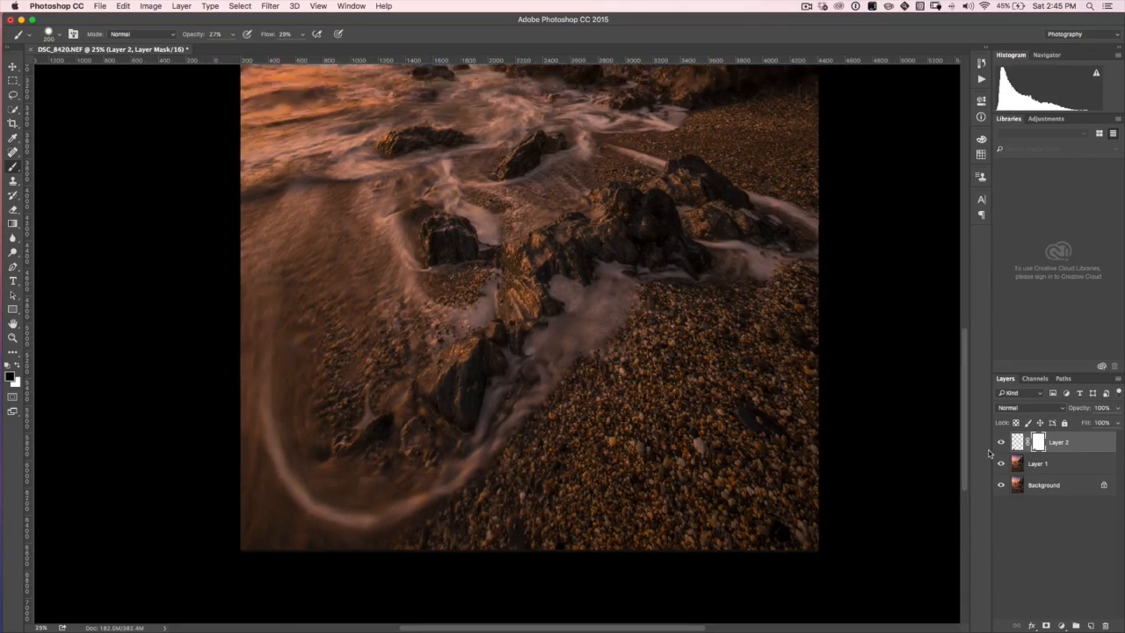
pyautogui.keyDown('shift'); pyautogui.click(1064, 484); pyautogui.keyUp('shift')
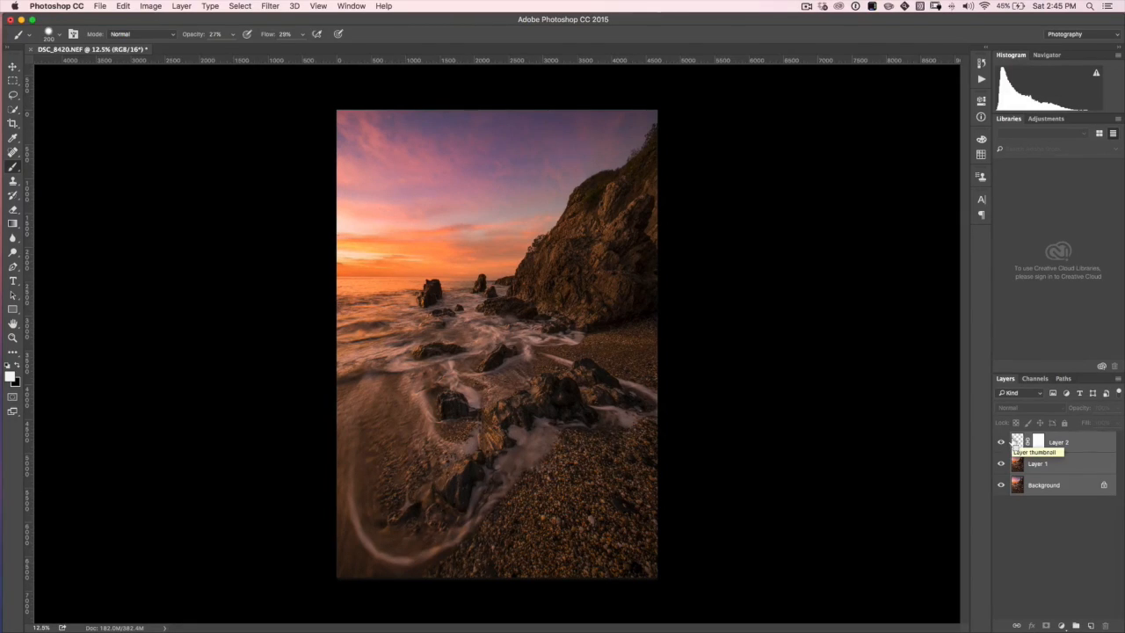
pyautogui.press('super+alt+shift+e')
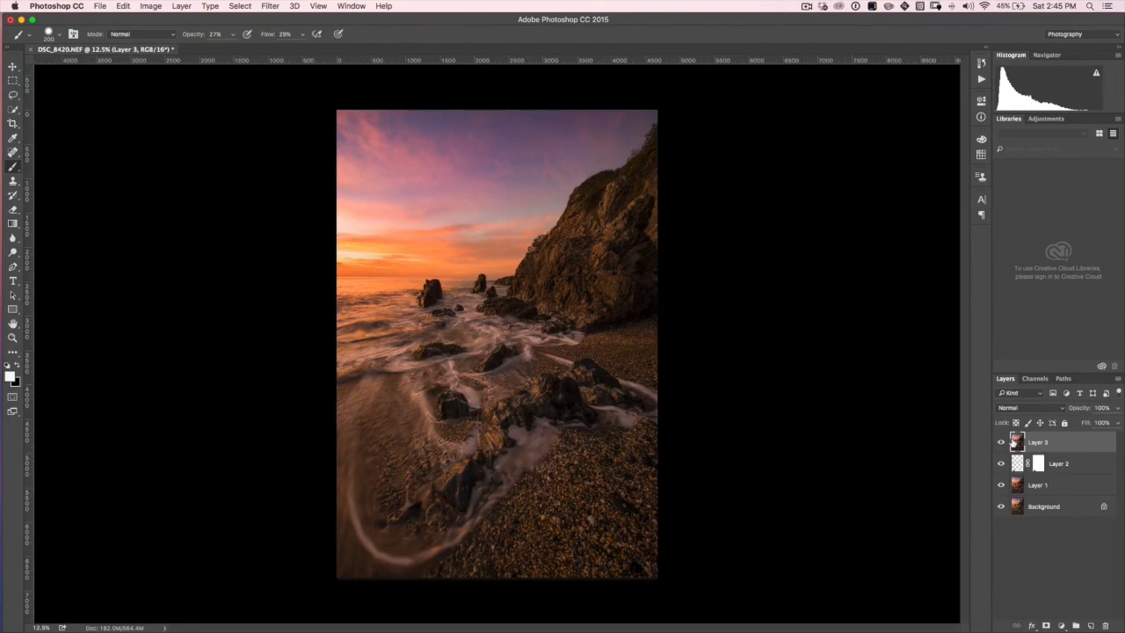